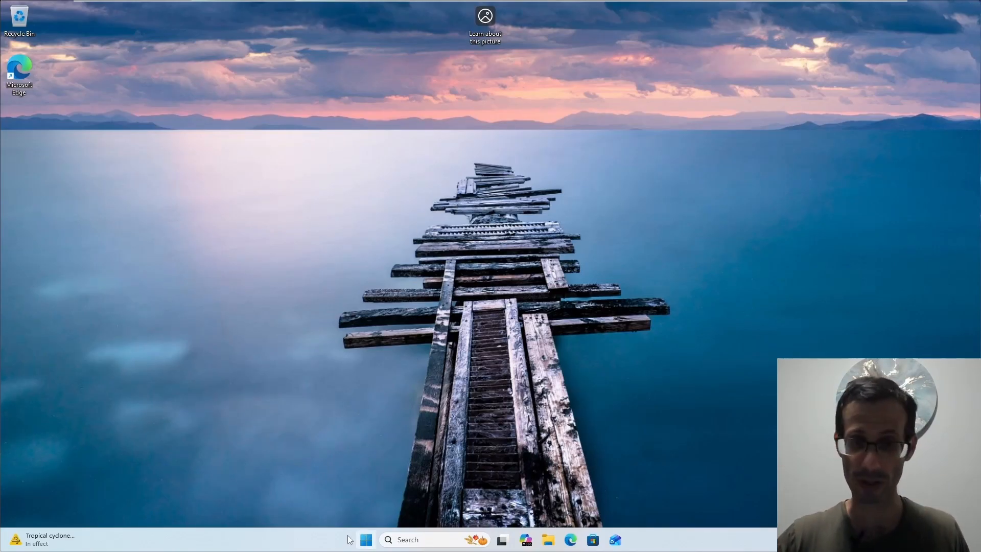
# - Open Disk Management from the Start right-click menu and select the 200 MB EFI and C: partitions
pyautogui.rightClick(368, 542)
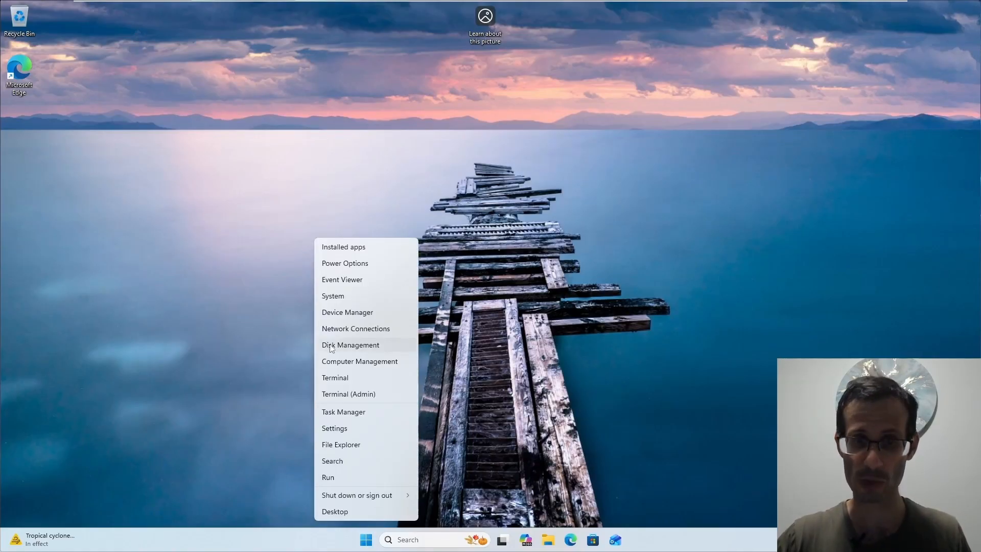
pyautogui.click(357, 346)
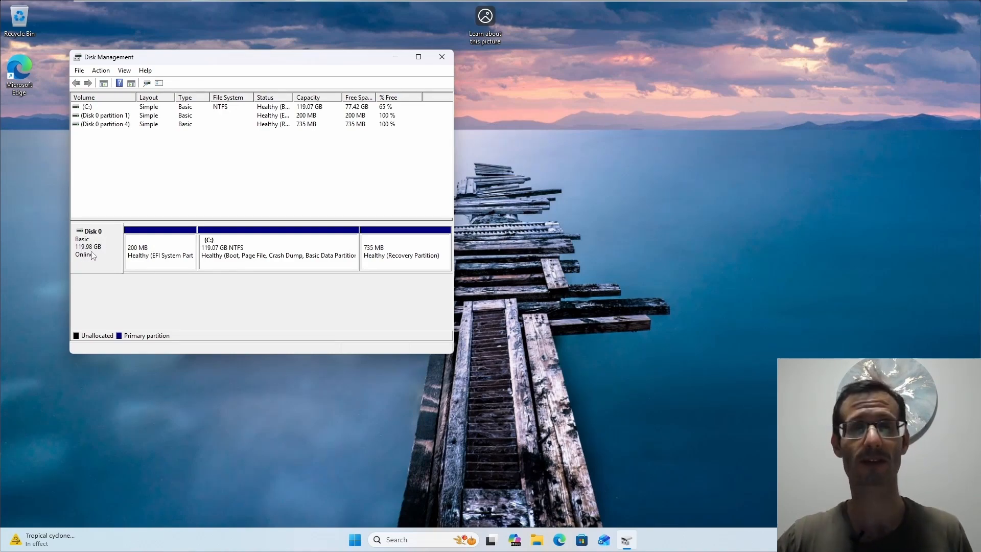
pyautogui.click(151, 254)
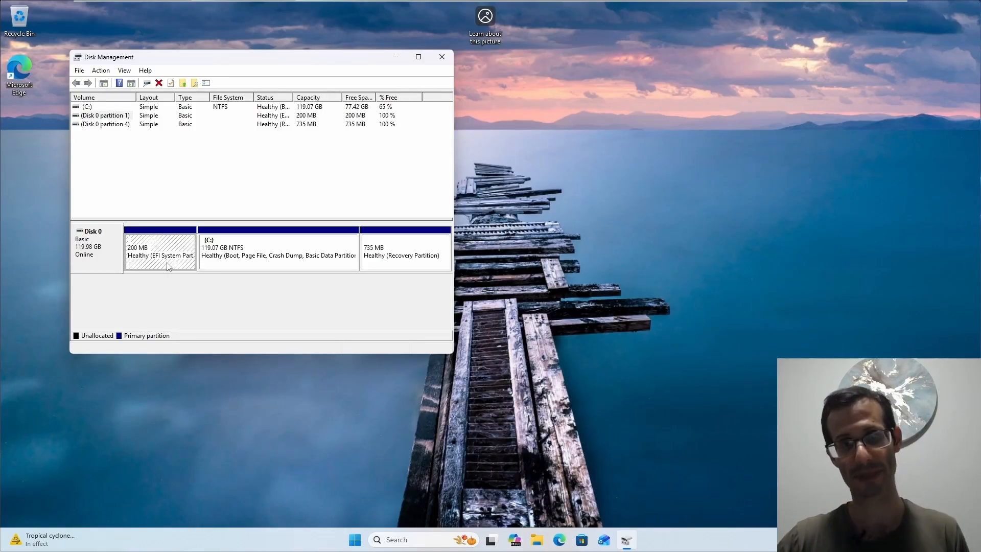
pyautogui.click(290, 259)
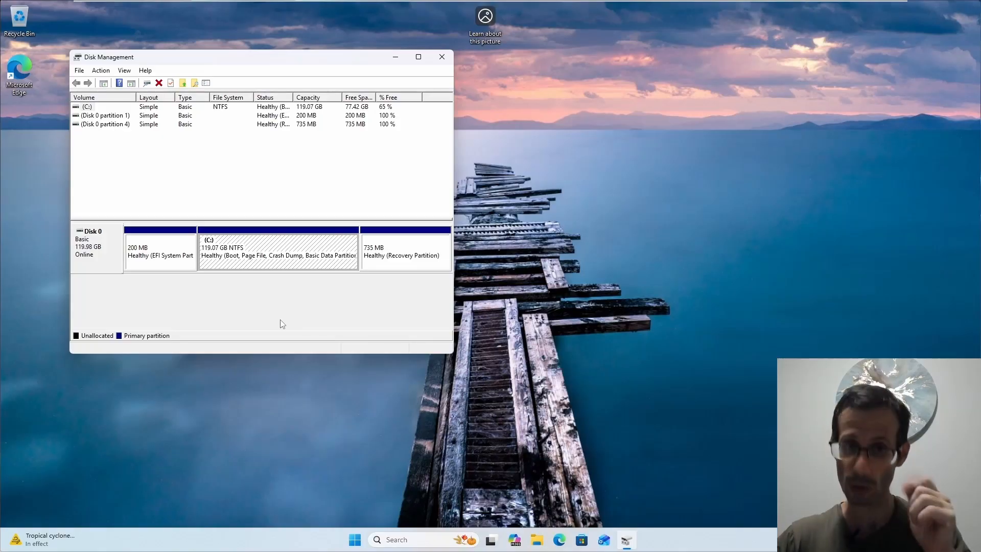
# - Shrink C: by 30000 MB, check the new 29.30 GB unallocated space, and close Disk Management
pyautogui.rightClick(311, 246)
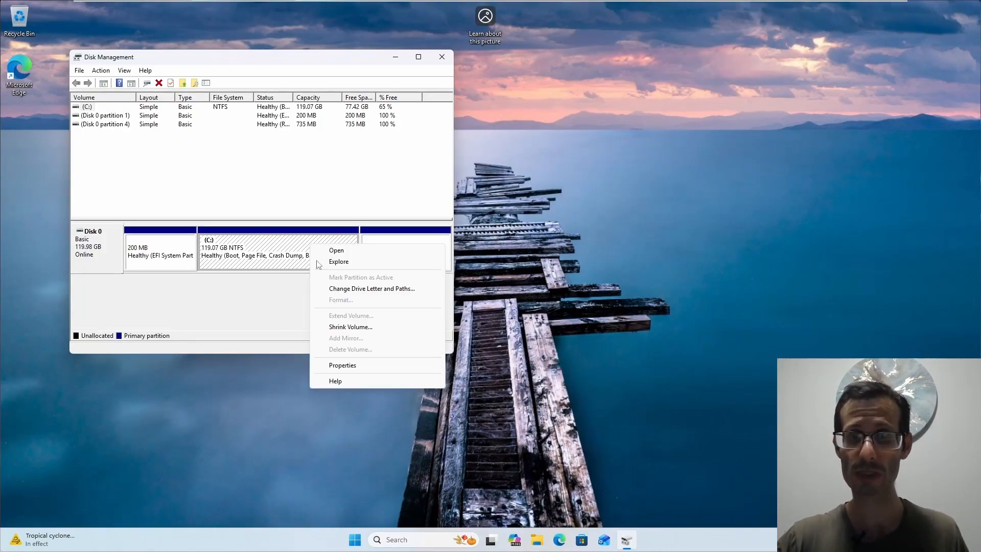
pyautogui.click(348, 328)
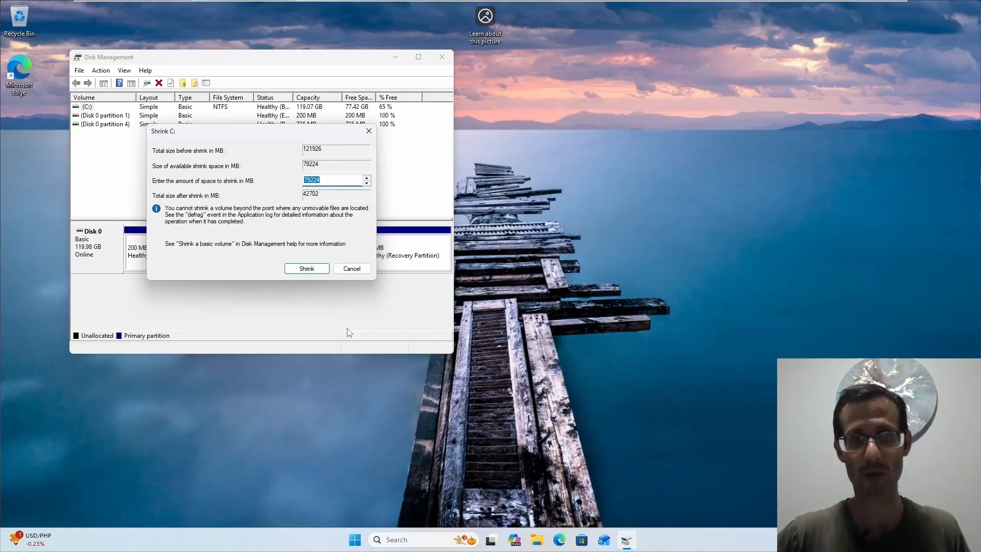
pyautogui.write('30000')
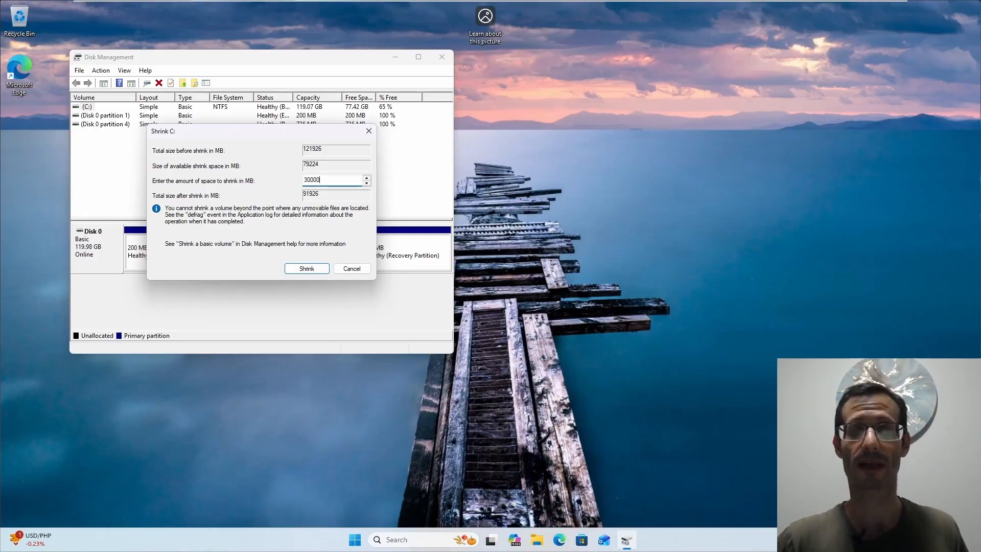
pyautogui.click(315, 270)
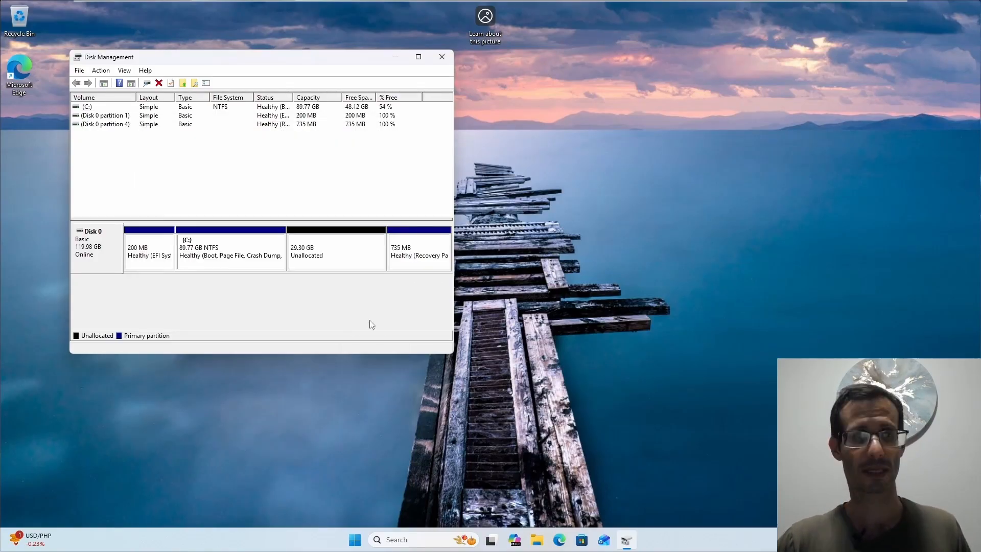
pyautogui.click(216, 254)
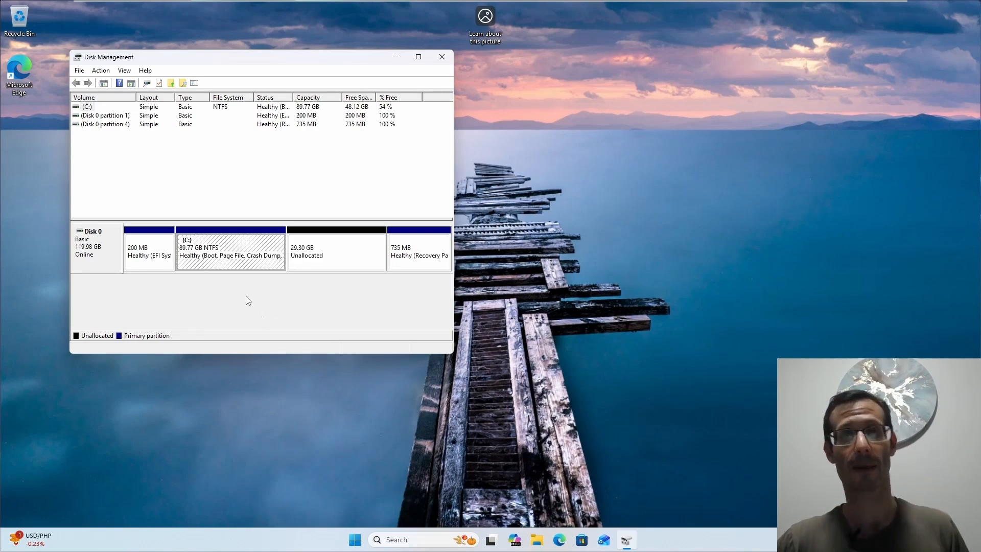
pyautogui.click(347, 263)
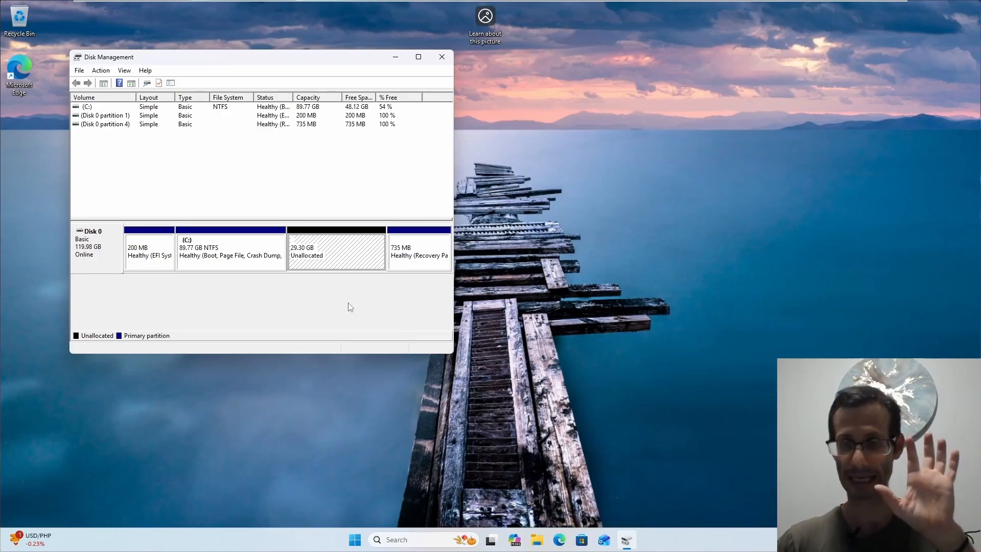
pyautogui.click(443, 56)
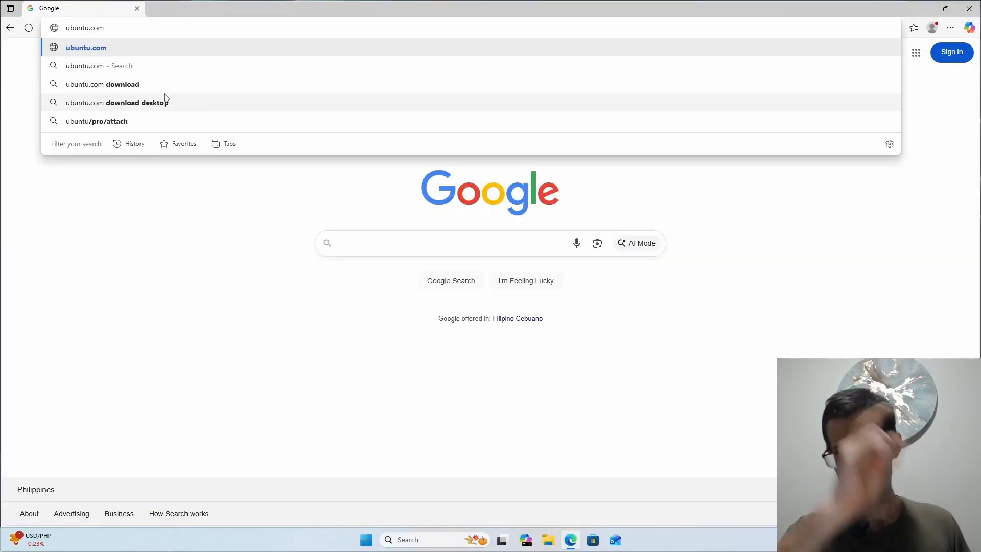
# - Load ubuntu.com and download Ubuntu Desktop 24.04.3 LTS for 64-bit PCs from the Desktop download page
pyautogui.press('Return')
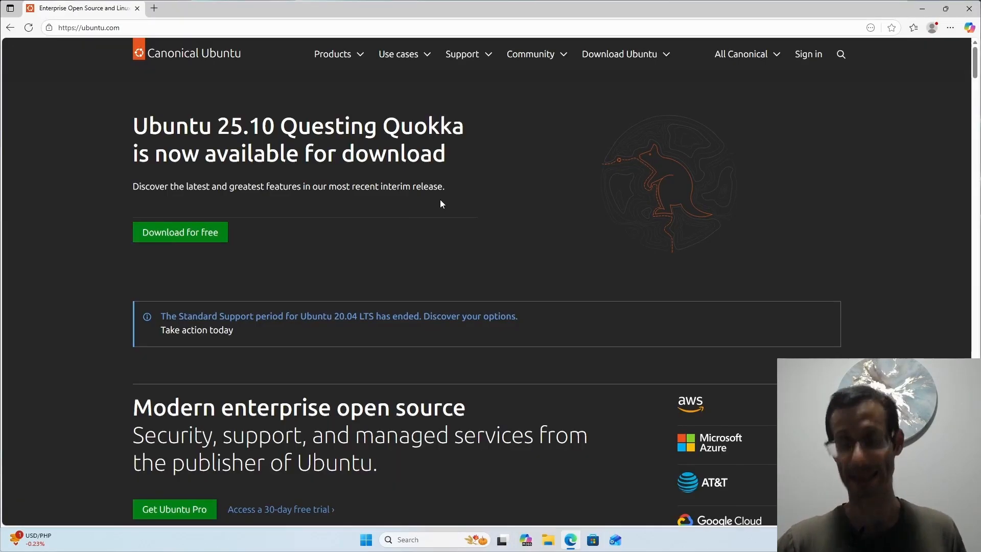
pyautogui.click(622, 56)
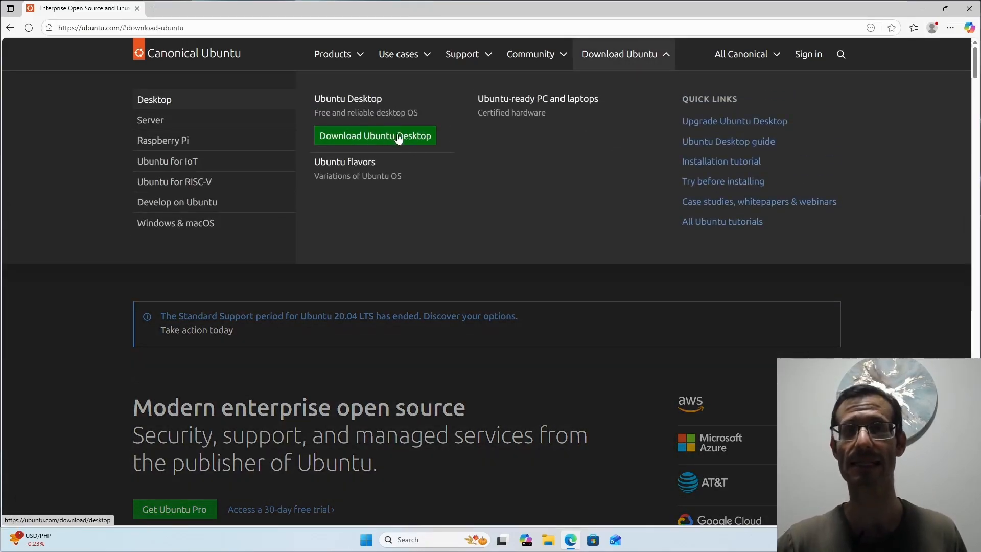
pyautogui.click(360, 137)
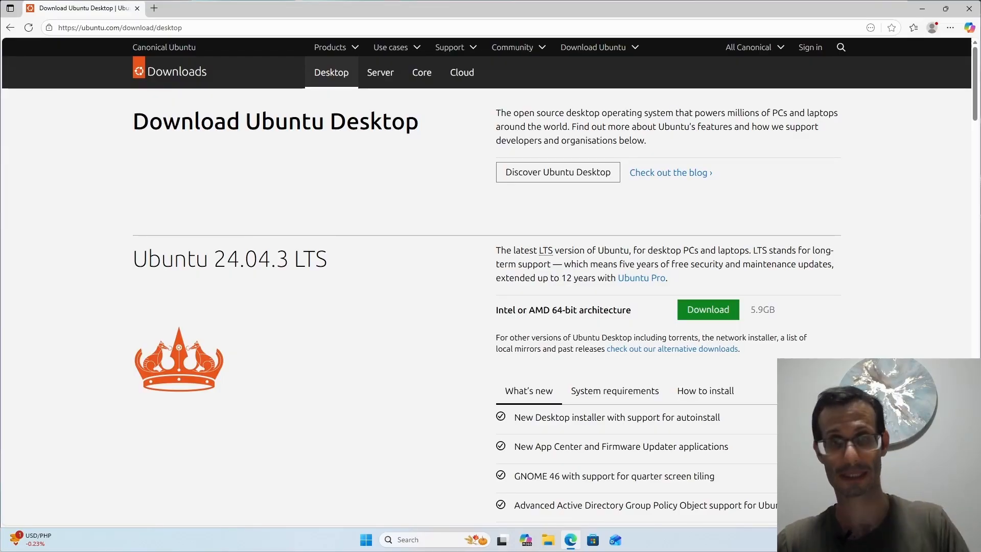
pyautogui.scroll(-6, 300, 263)
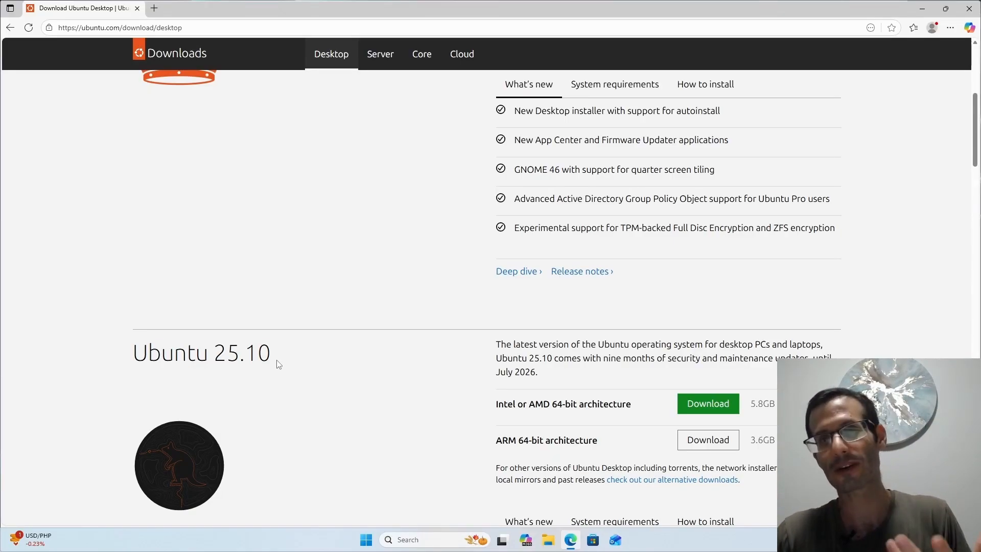
pyautogui.scroll(6, 261, 319)
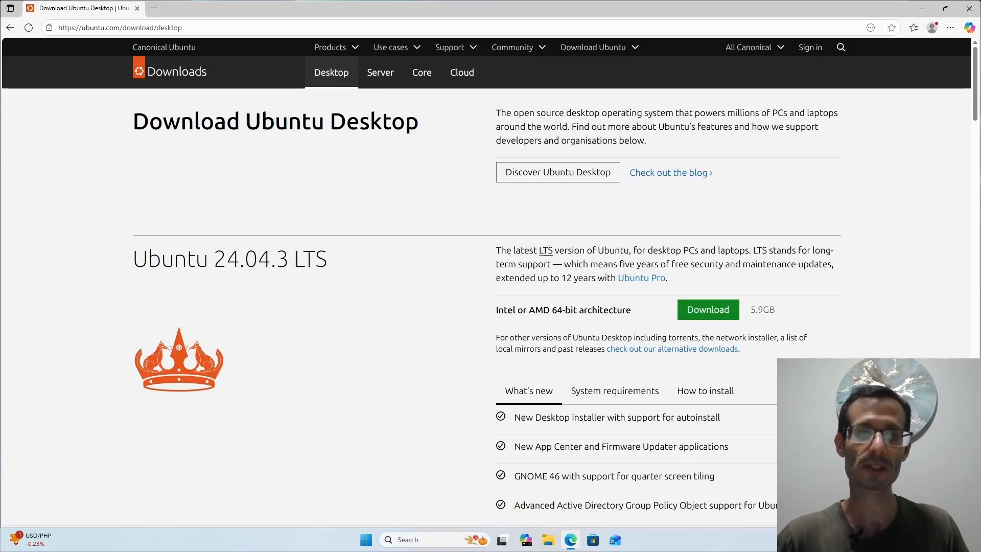
pyautogui.scroll(-2, 357, 249)
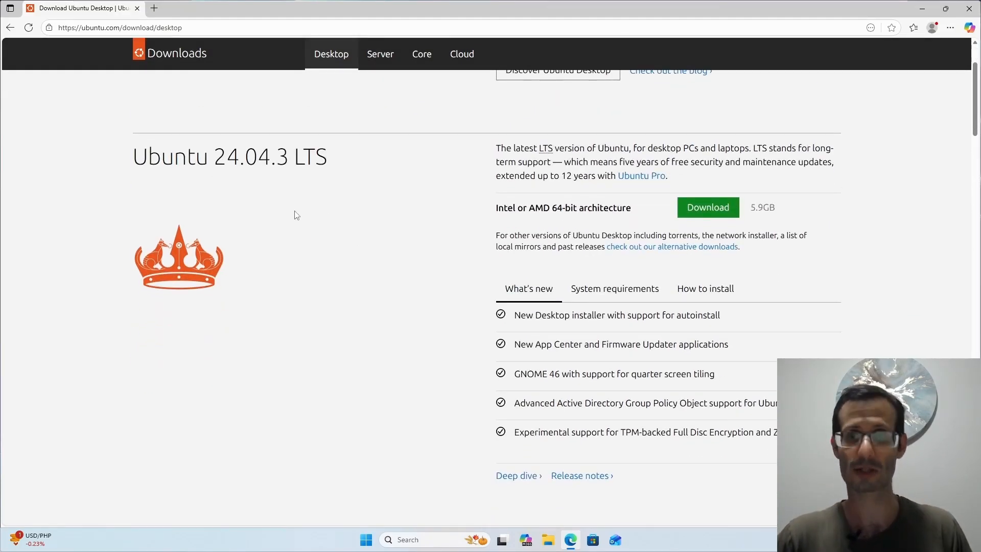
pyautogui.click(707, 213)
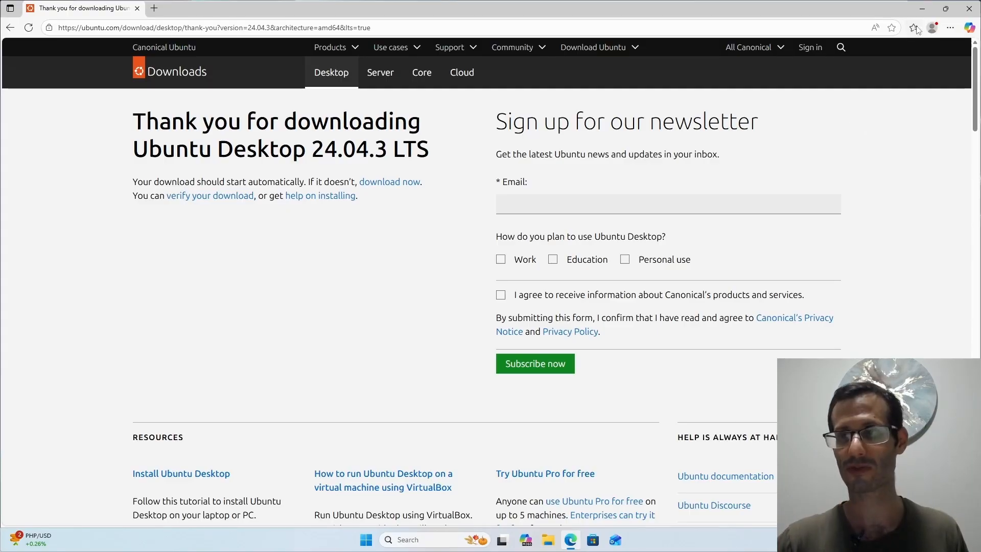
# - Minimize the browser and select ubuntu-24.04.3-desktop-amd64.iso in File Explorer's Downloads folder
pyautogui.click(923, 8)
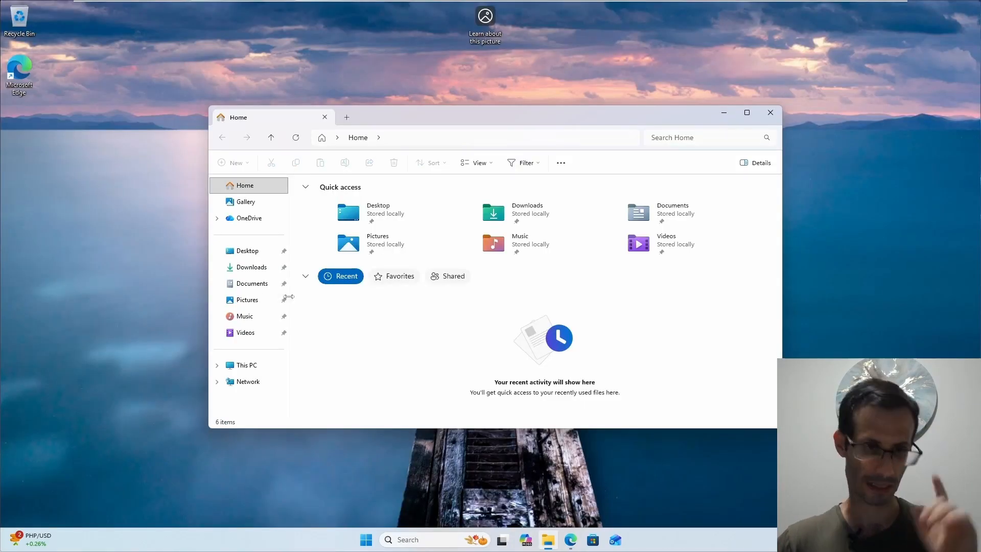
pyautogui.click(252, 267)
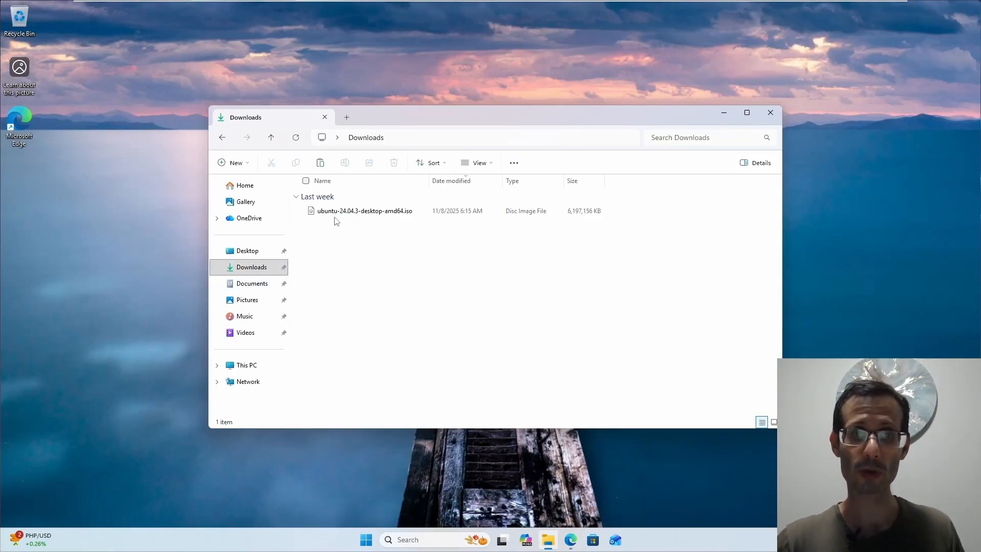
pyautogui.moveTo(409, 215)
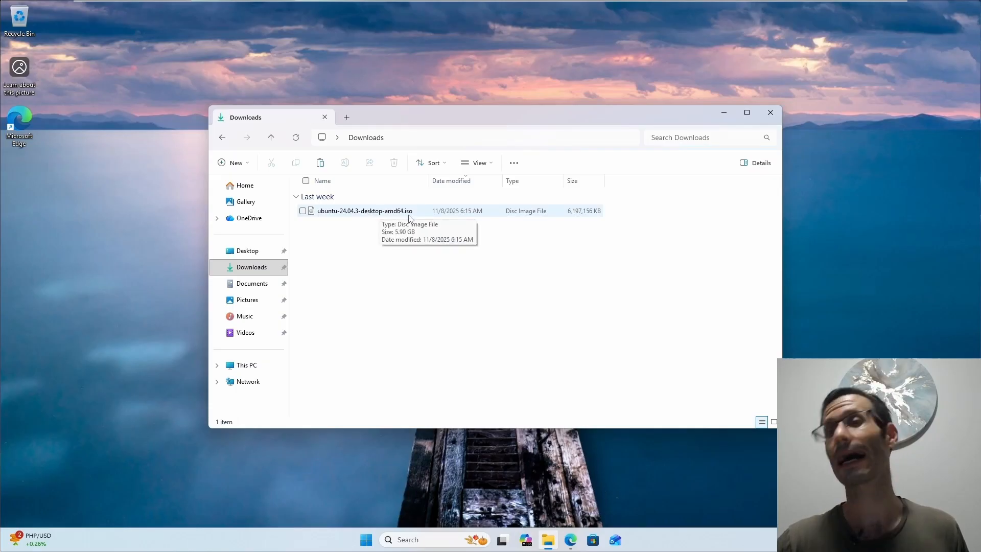
pyautogui.click(410, 213)
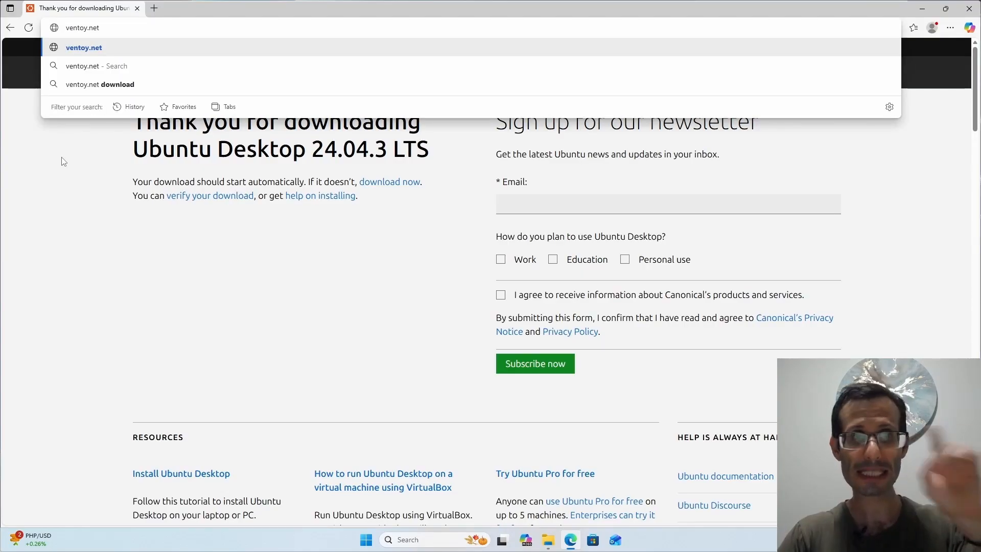
# - Load ventoy.net, go to its Downloads page, and follow the ventoy-1.1.07-windows.zip link to SourceForge
pyautogui.press('Return')
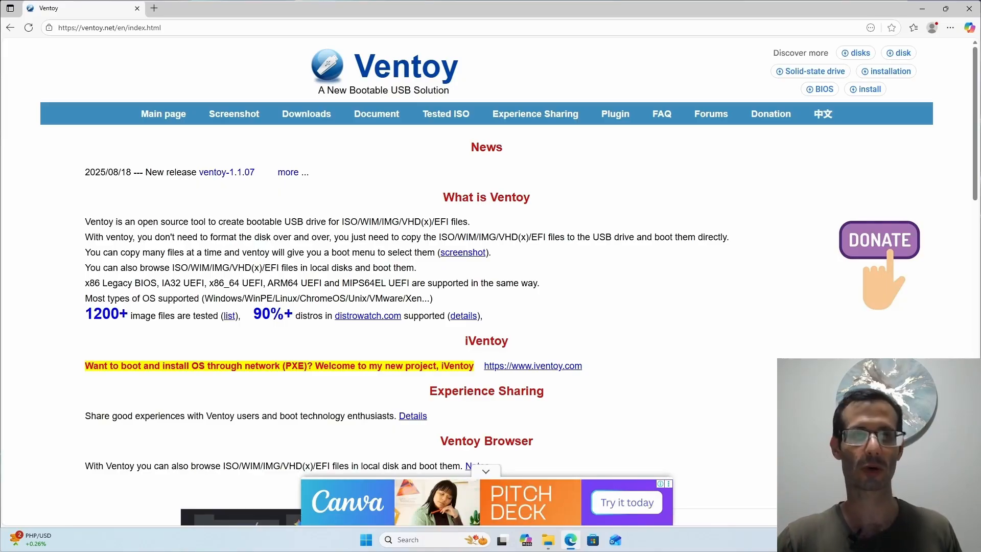
pyautogui.click(307, 120)
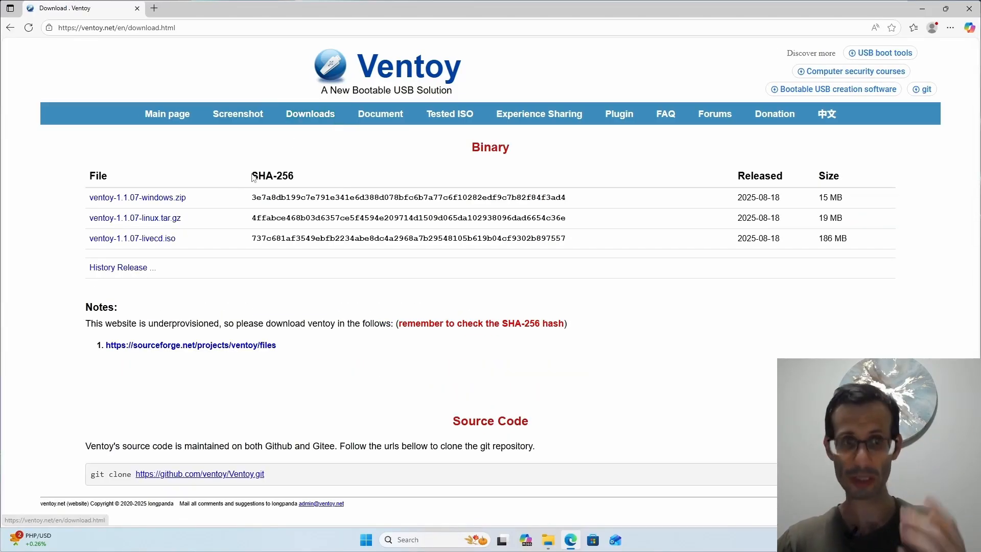
pyautogui.click(153, 202)
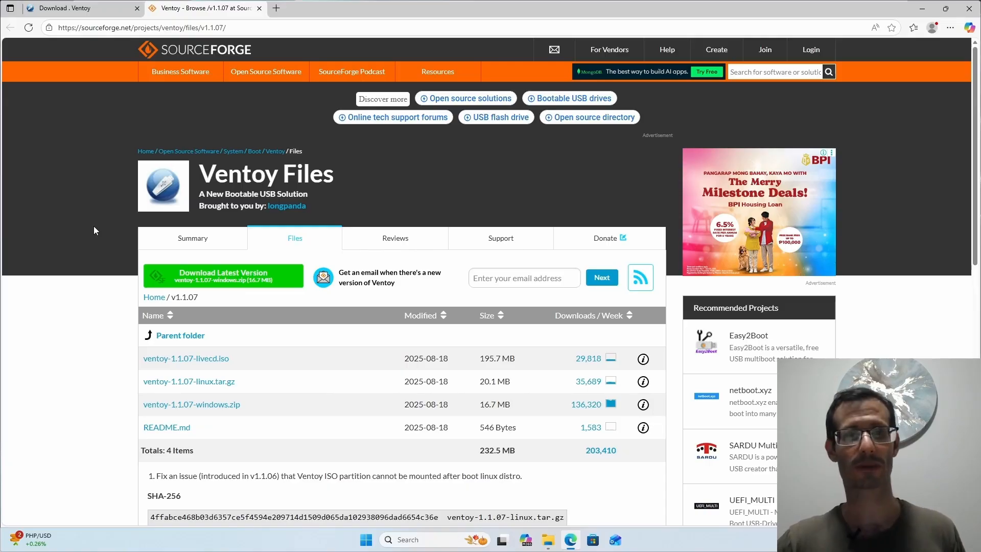
# - Download ventoy-1.1.07-windows.zip and select the 16,311 KB file in Downloads
pyautogui.click(214, 406)
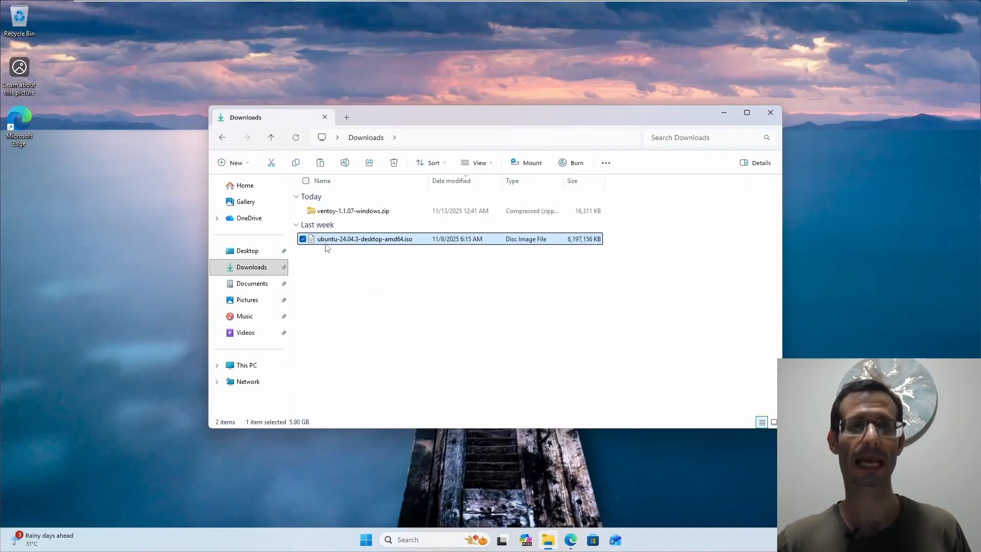
pyautogui.click(338, 211)
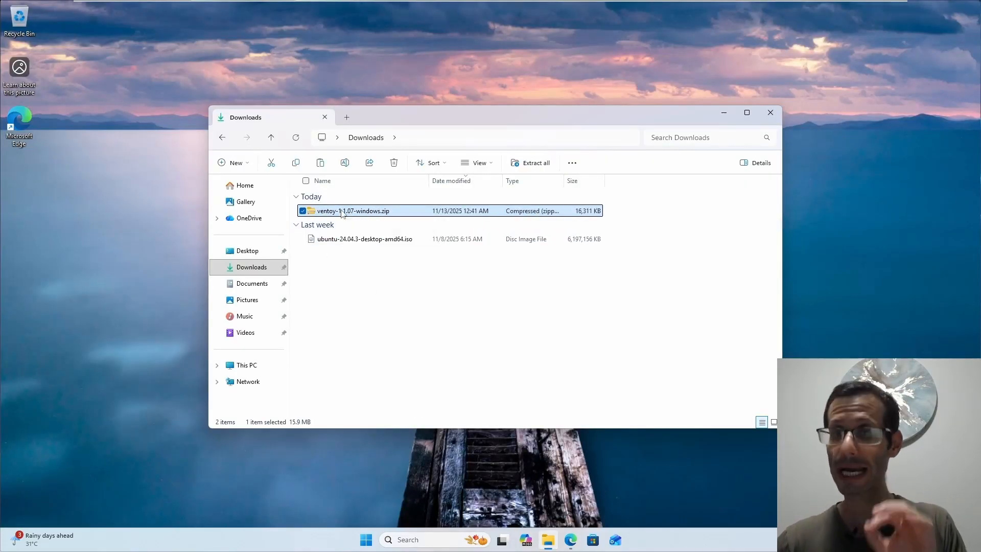
# - Extract ventoy-1.1.07-windows.zip into Downloads without auto-opening, then open ventoy-1.1.07-windows > ventoy-1.1.07
pyautogui.rightClick(342, 214)
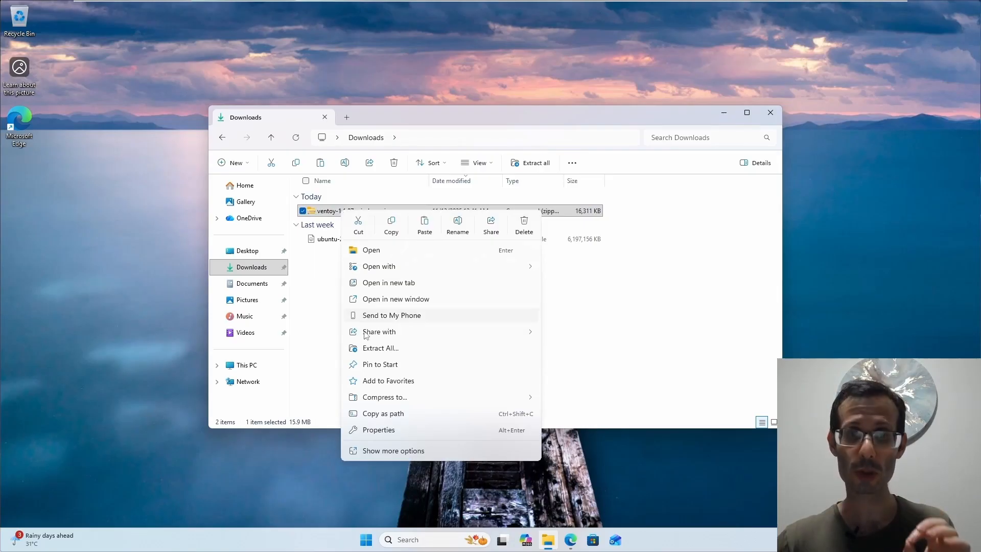
pyautogui.click(400, 350)
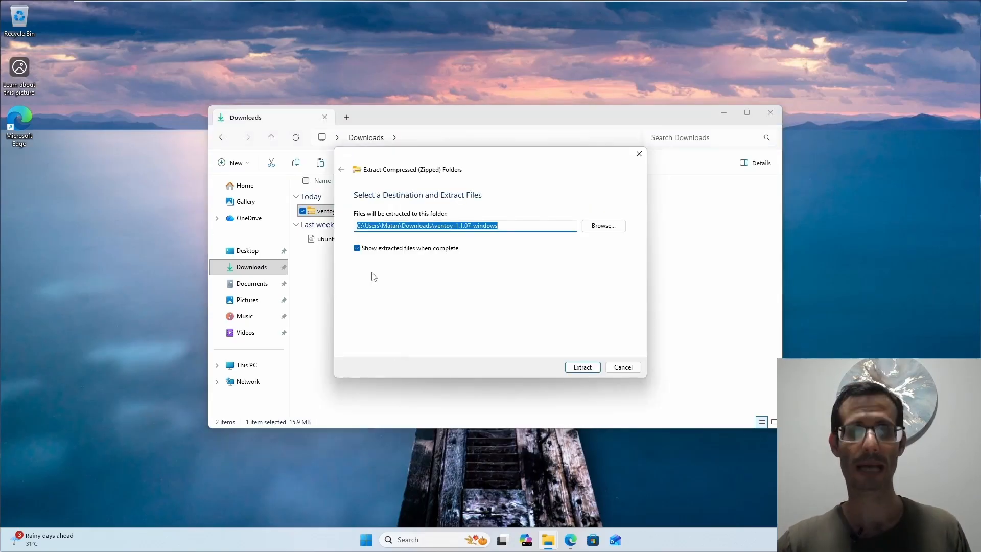
pyautogui.click(357, 248)
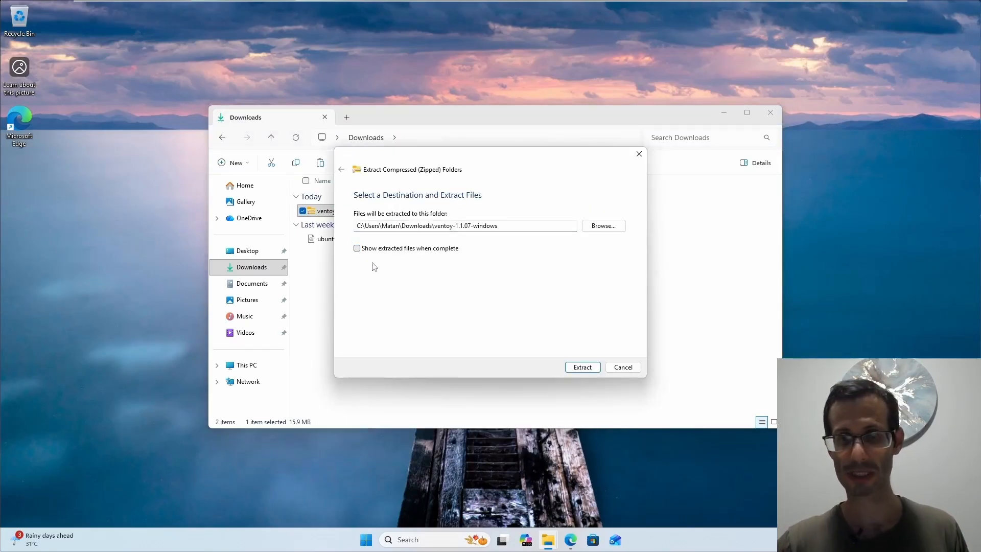
pyautogui.click(583, 366)
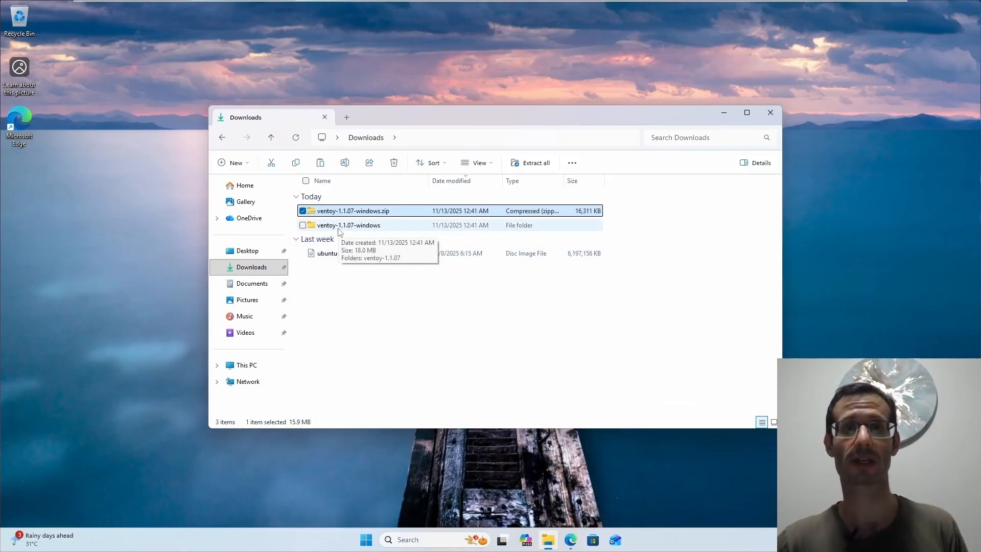
pyautogui.doubleClick(325, 226)
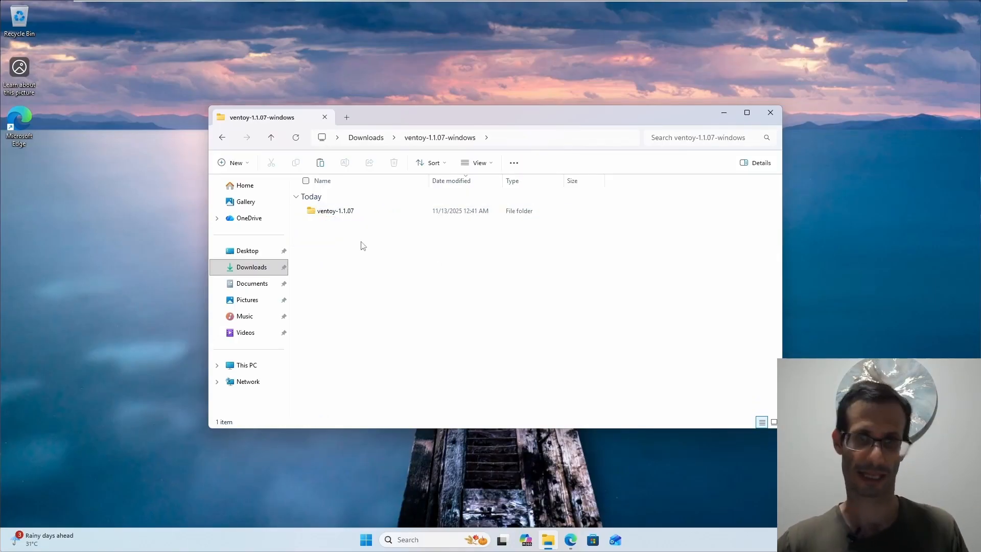
pyautogui.doubleClick(345, 211)
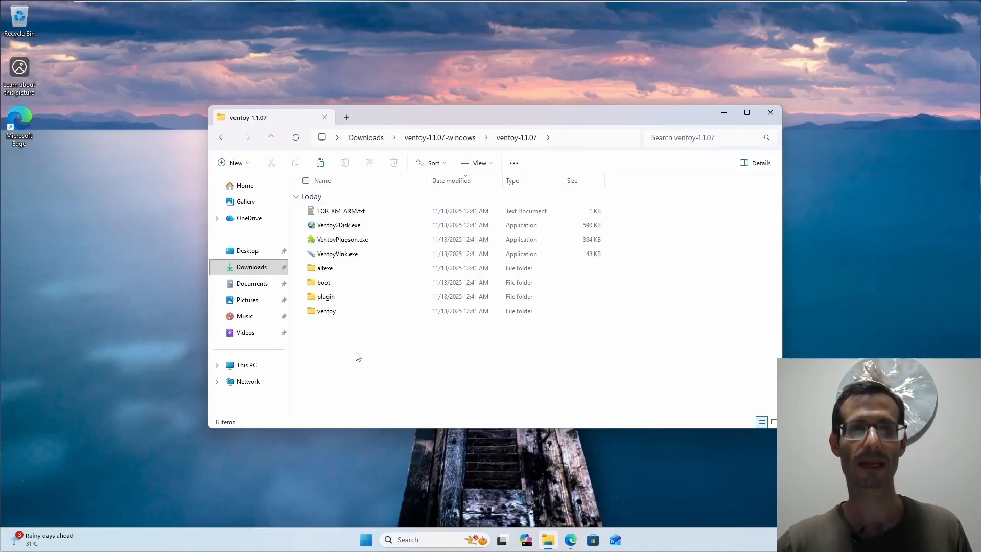
# - Open the empty Sandisk (D:) drive in a new File Explorer tab, then return to the ventoy-1.1.07 tab
pyautogui.click(347, 225)
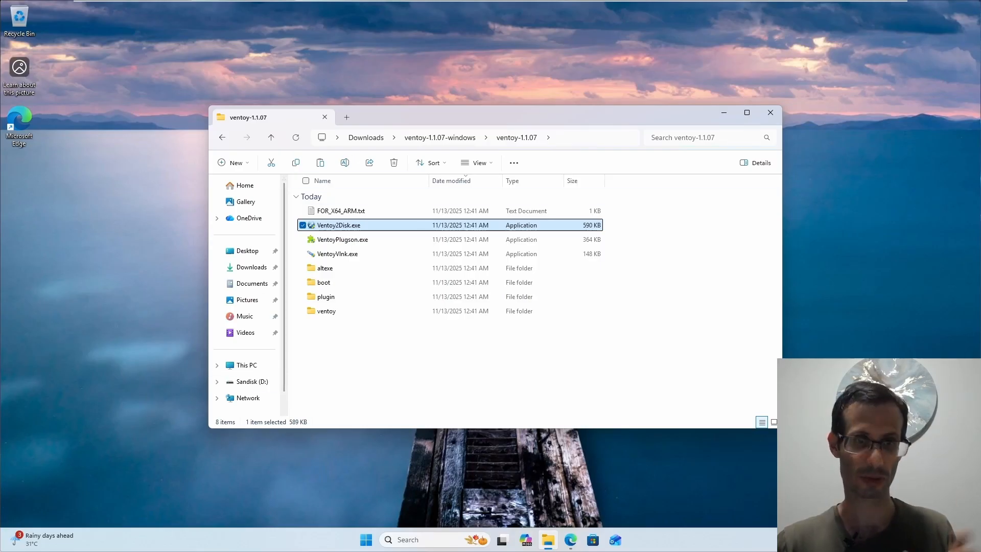
pyautogui.click(348, 117)
pyautogui.click(241, 381)
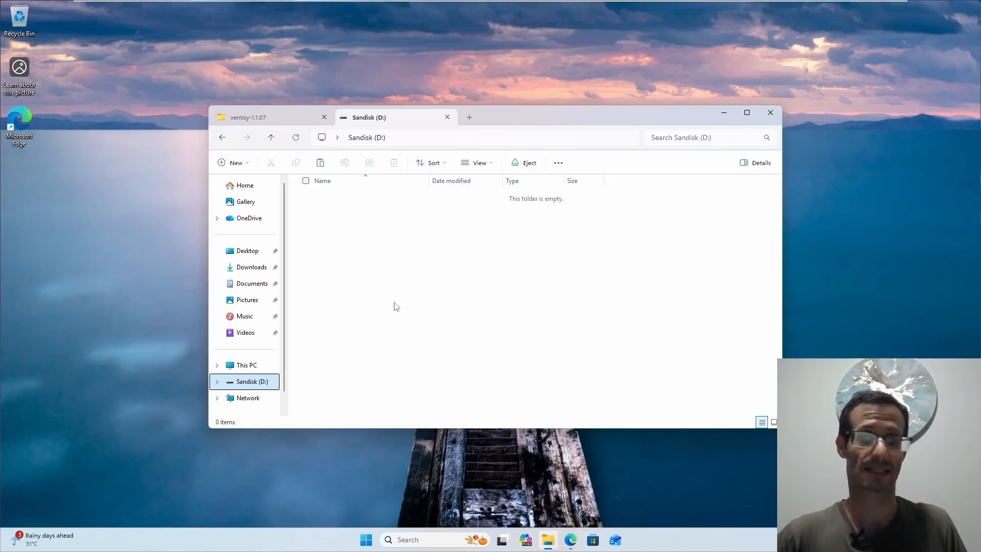
pyautogui.click(276, 118)
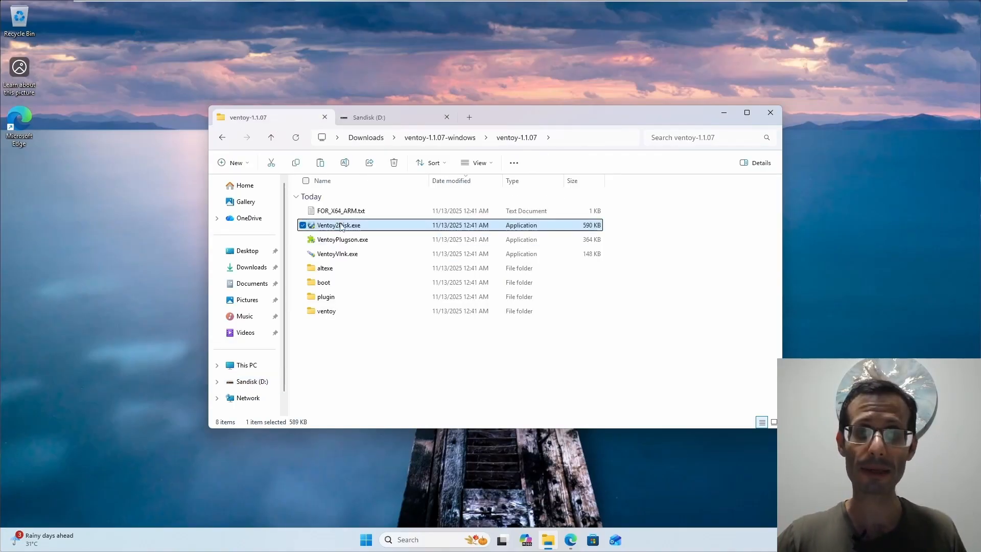
# - Run Ventoy2Disk.exe with administrator approval and check that the Device list shows the 256GB SanDisk drive
pyautogui.moveTo(335, 228)
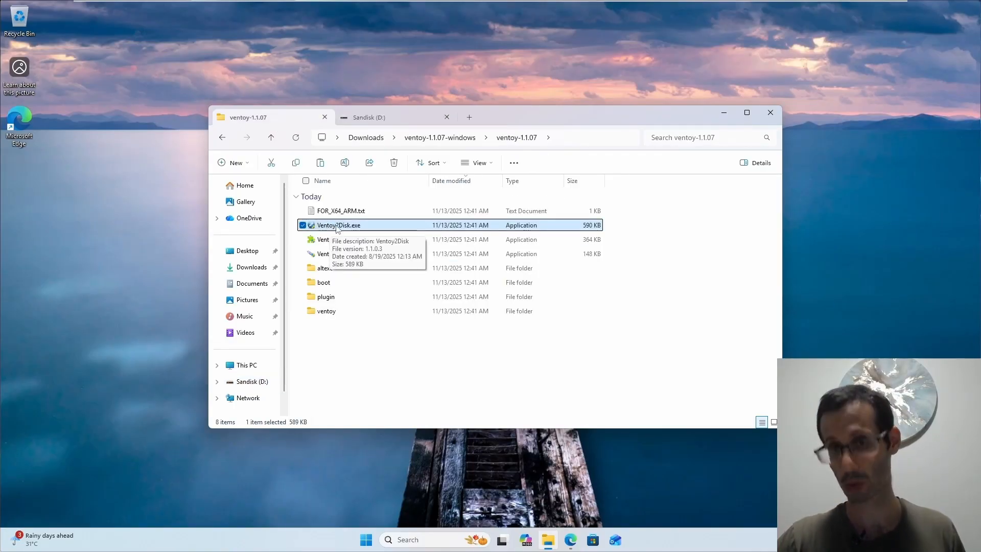
pyautogui.doubleClick(337, 226)
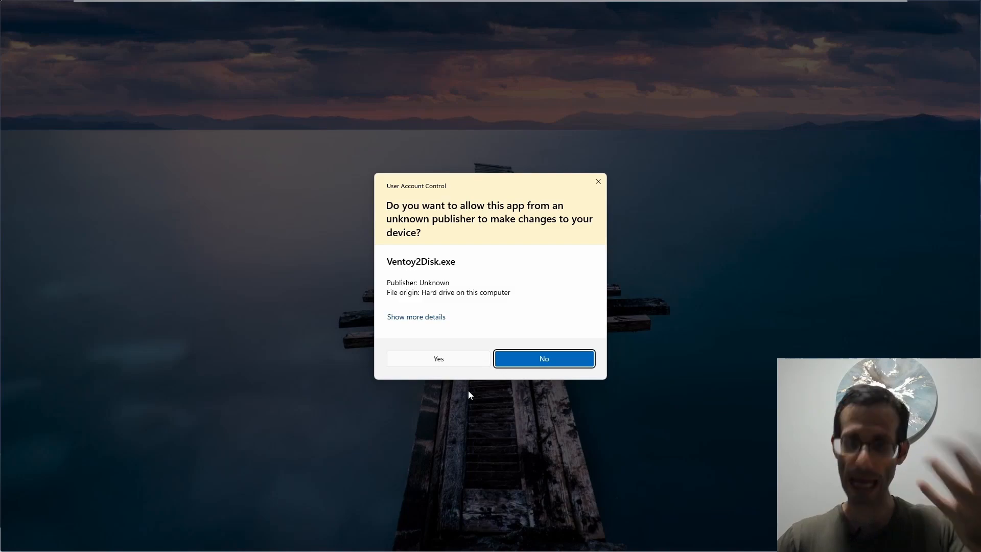
pyautogui.click(444, 361)
pyautogui.click(503, 226)
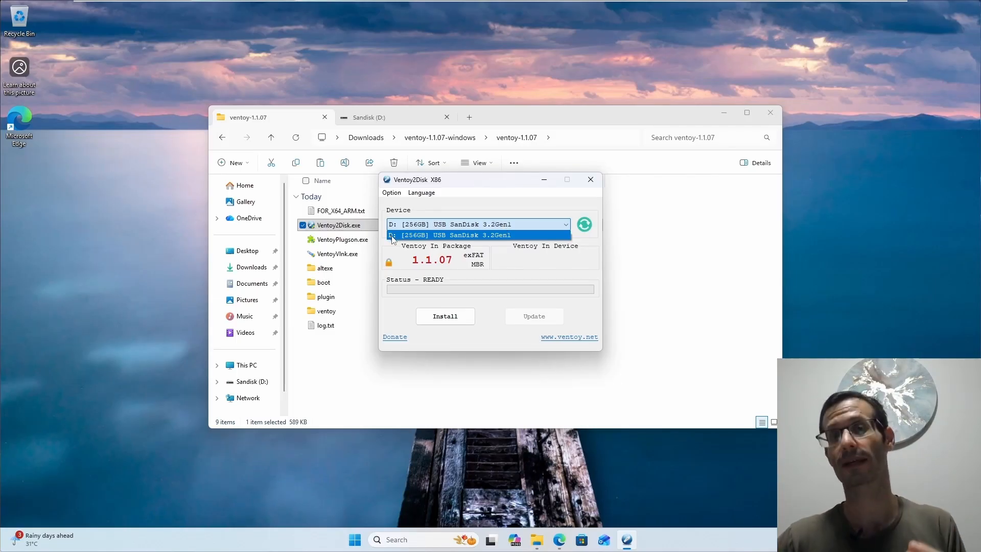
# - Install Ventoy 1.1.07 on the 256GB SanDisk drive, accepting both format warnings, then close Ventoy2Disk
pyautogui.click(419, 238)
pyautogui.click(445, 316)
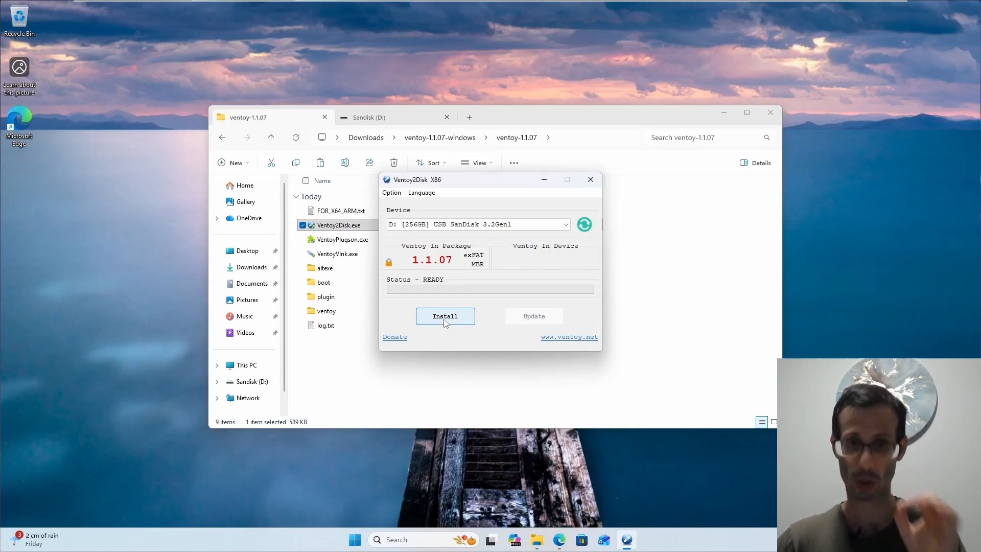
pyautogui.click(522, 305)
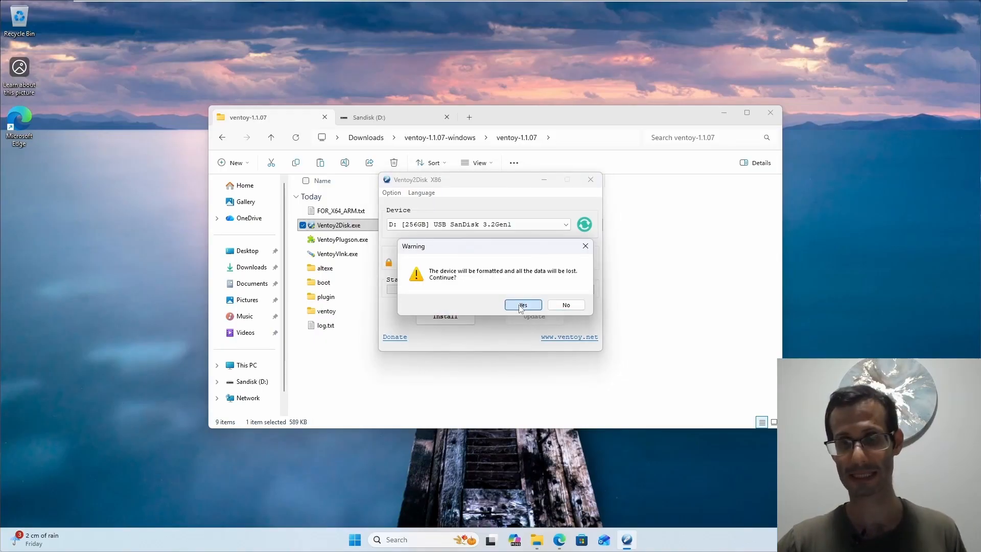
pyautogui.click(522, 305)
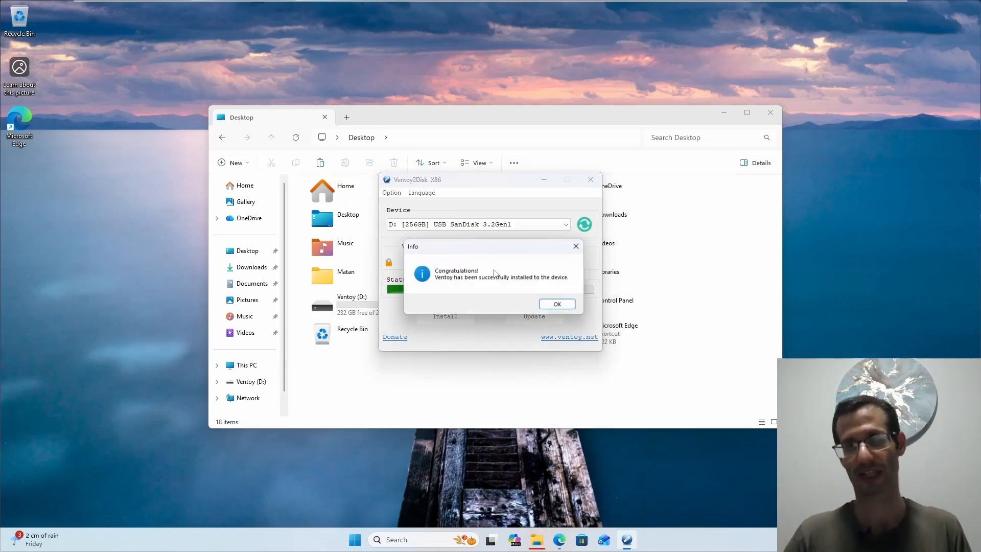
pyautogui.click(548, 307)
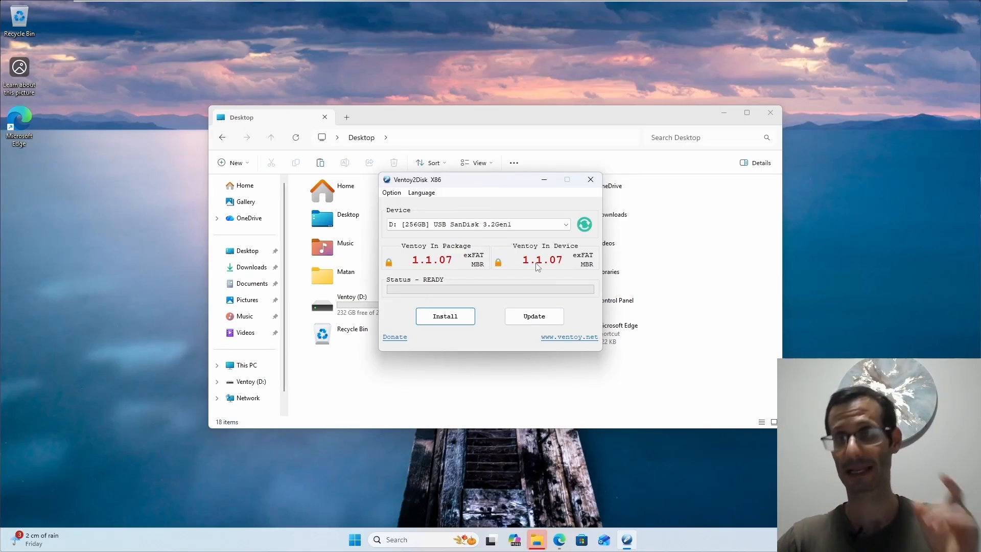
pyautogui.click(590, 180)
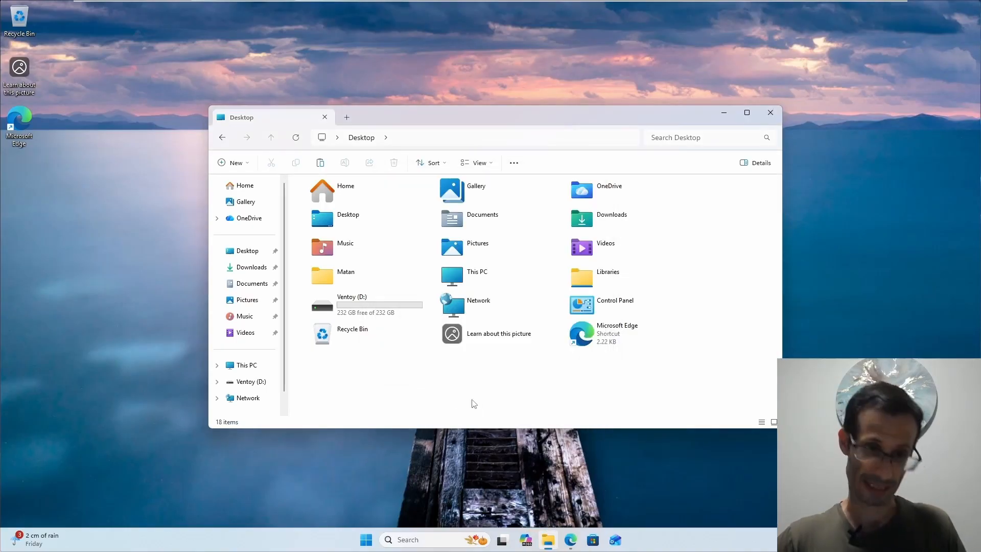
# - Open the Ventoy (D:) drive, then show the Downloads folder in a new tab
pyautogui.click(263, 385)
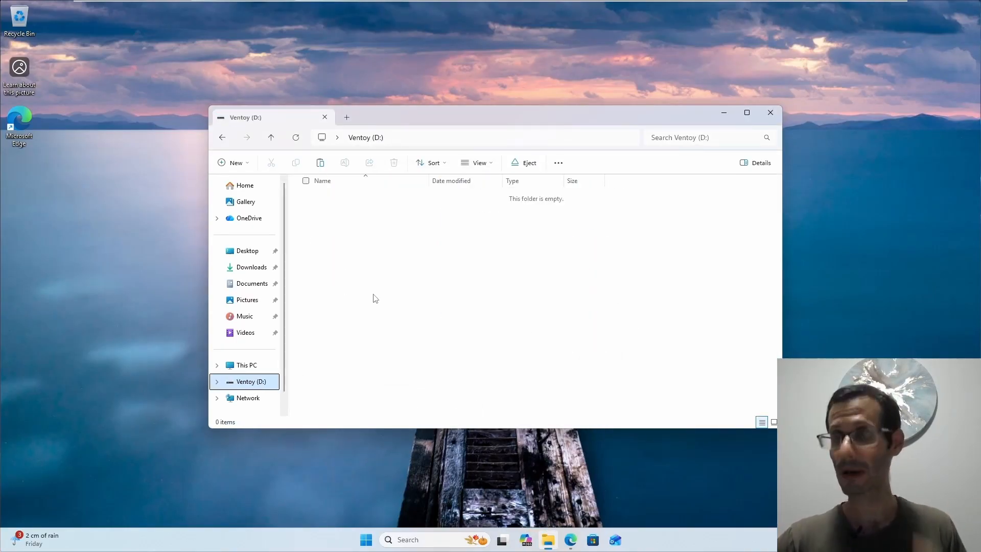
pyautogui.click(347, 119)
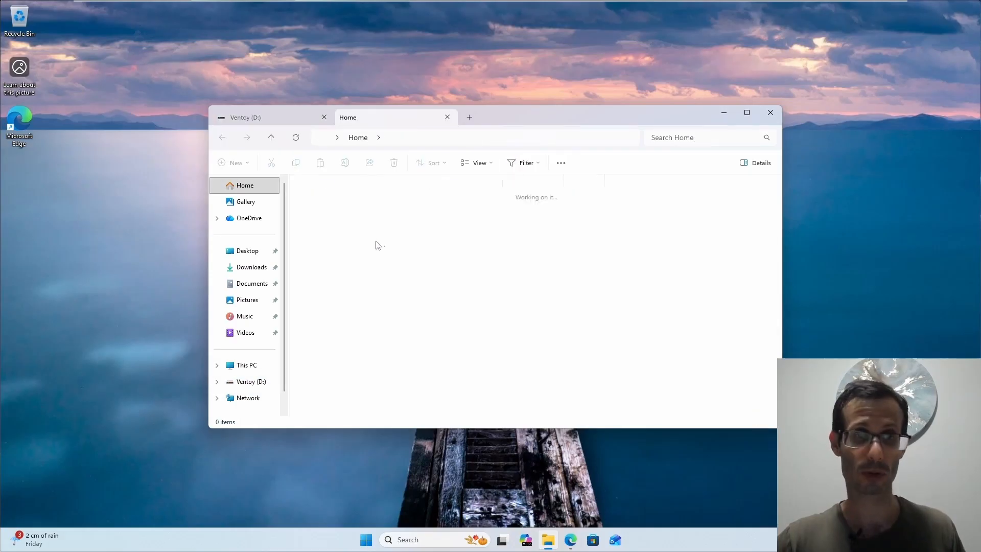
pyautogui.click(251, 266)
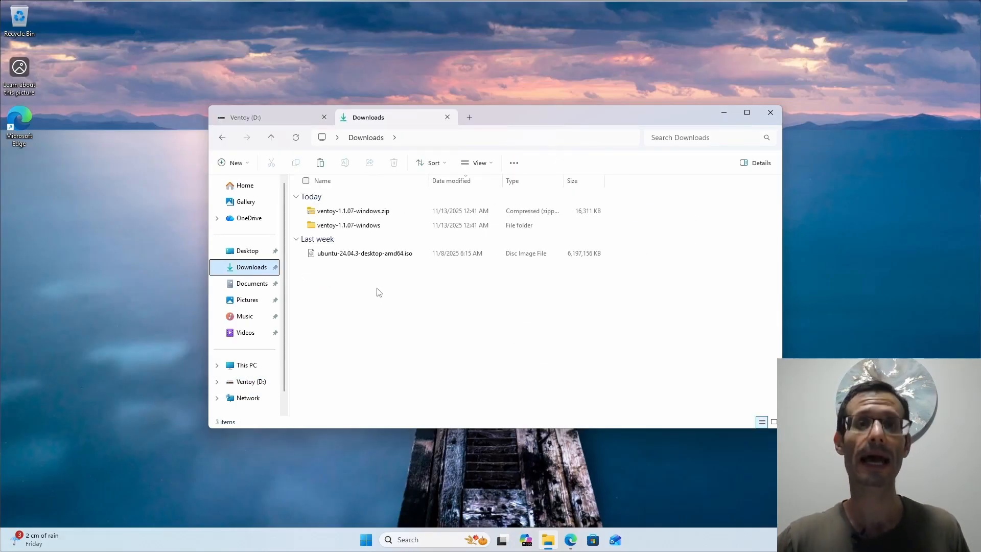
# - Copy ubuntu-24.04.3-desktop-amd64.iso and return to the empty Ventoy (D:) tab
pyautogui.click(343, 256)
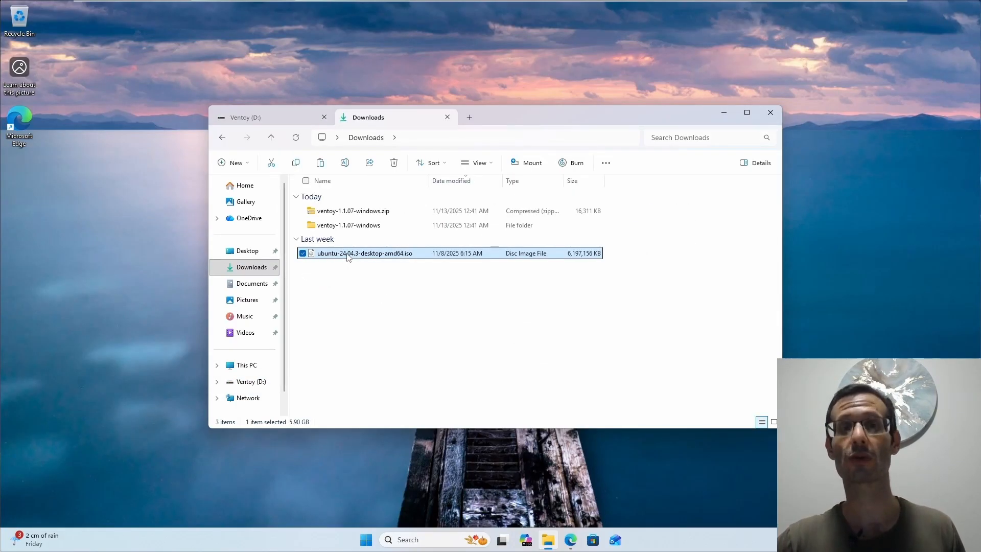
pyautogui.rightClick(347, 257)
pyautogui.click(397, 269)
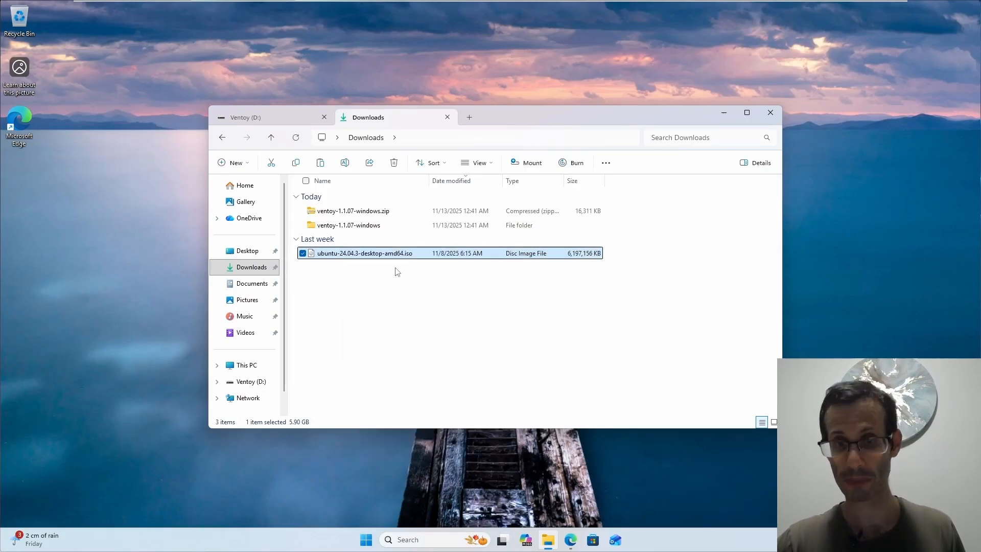
pyautogui.click(284, 117)
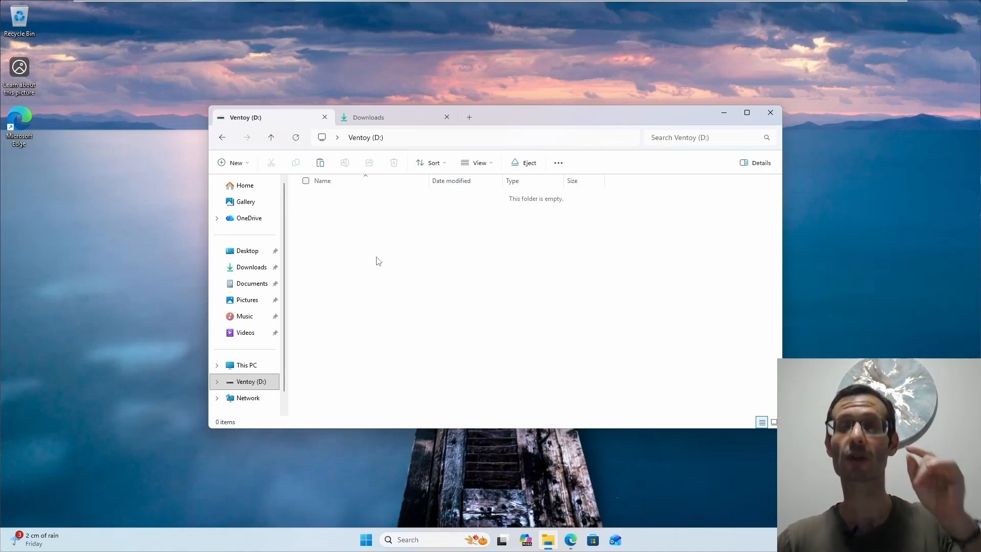
pyautogui.rightClick(342, 236)
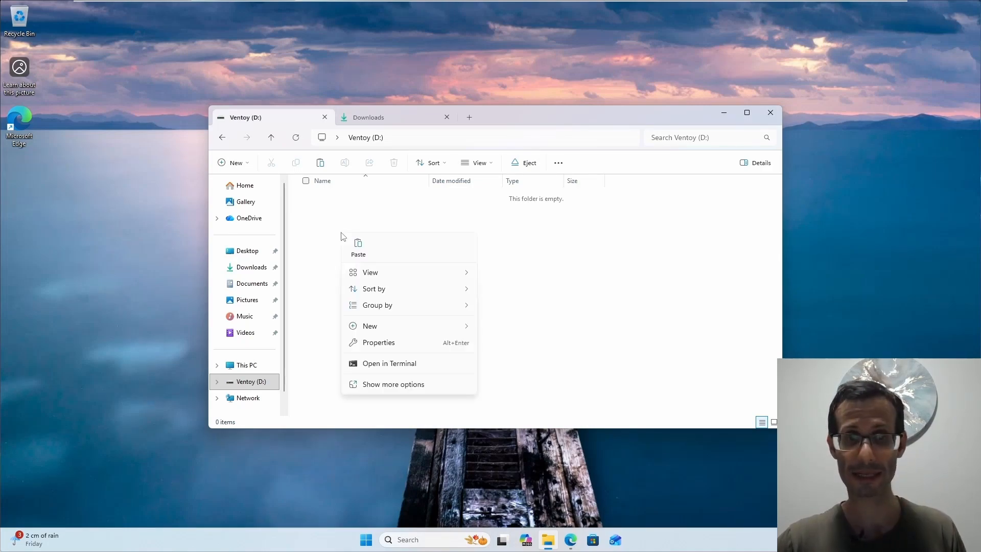
# - Paste ubuntu-24.04.3-desktop-amd64.iso into Ventoy (D:) and, once copied, restart Windows from Start
pyautogui.click(353, 247)
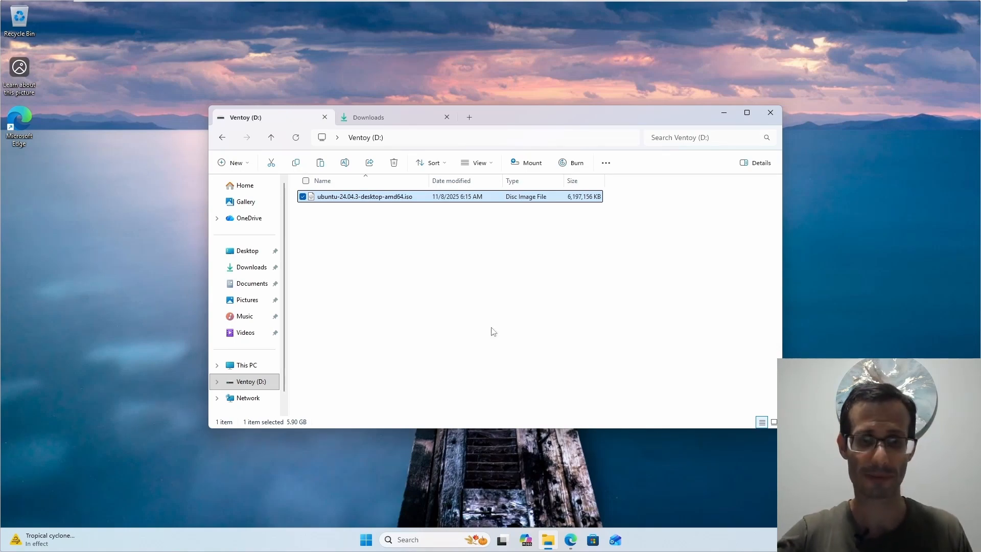
pyautogui.click(366, 539)
pyautogui.click(624, 507)
pyautogui.click(618, 482)
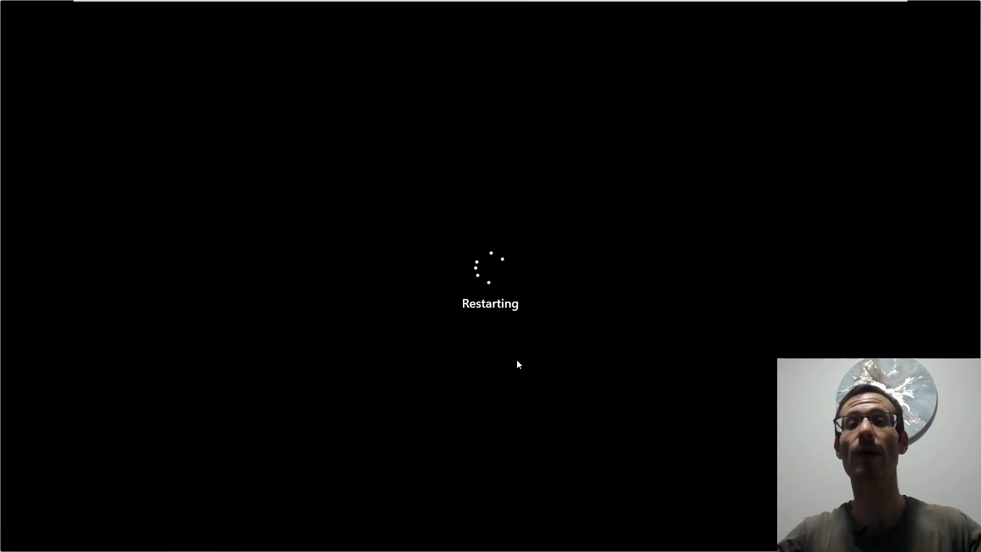
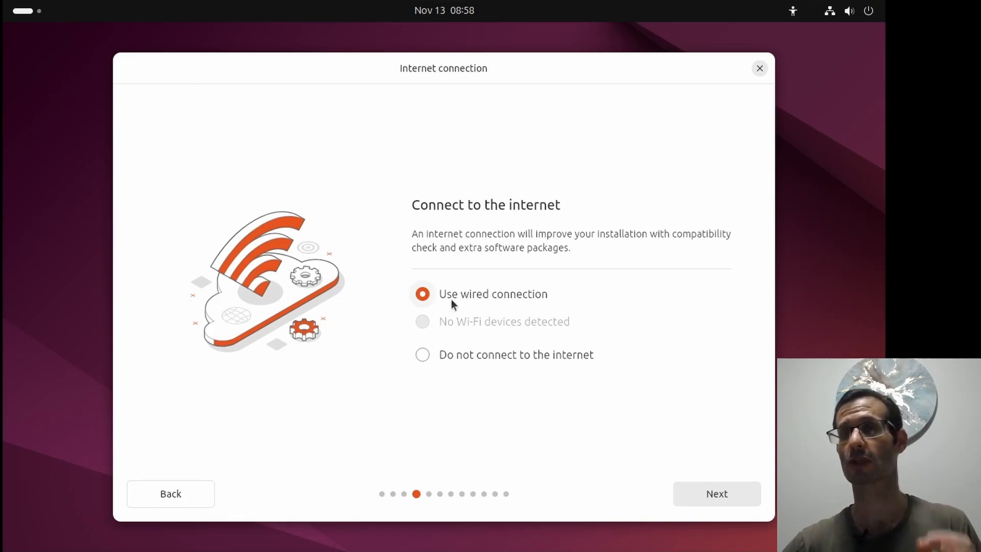
# - Skip the installer update, choose Install Ubuntu, Interactive installation and Default selection, and tick third-party graphics/Wi-Fi drivers
pyautogui.click(691, 493)
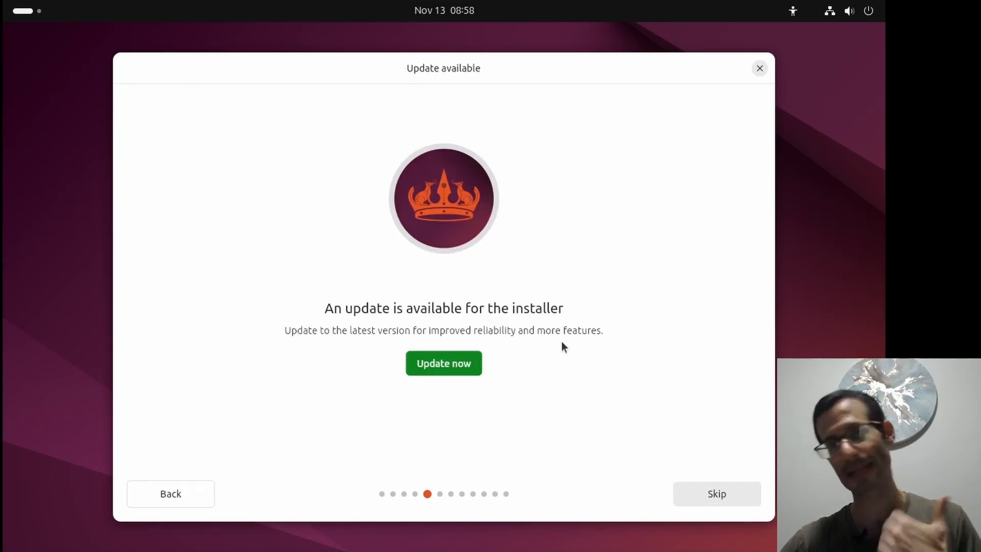
pyautogui.click(708, 498)
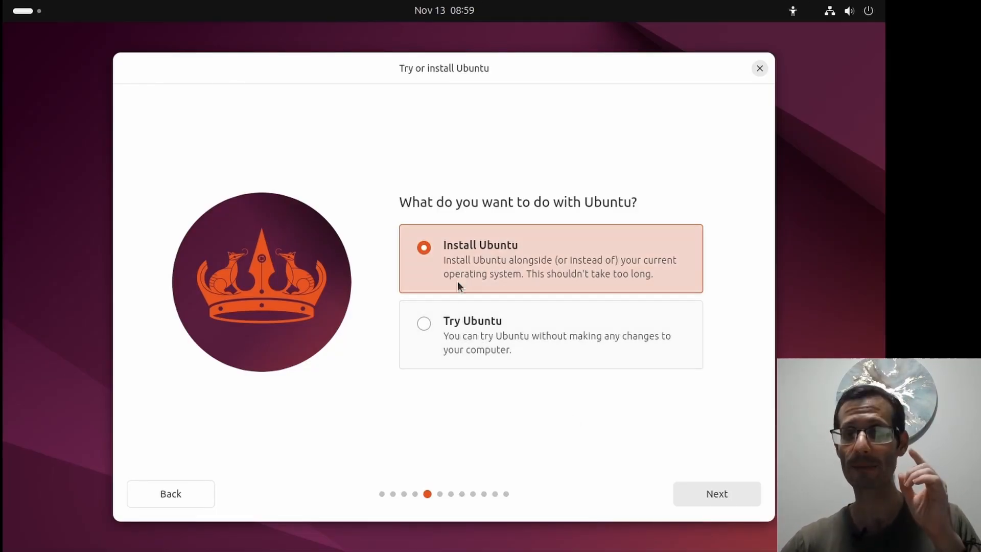
pyautogui.click(713, 495)
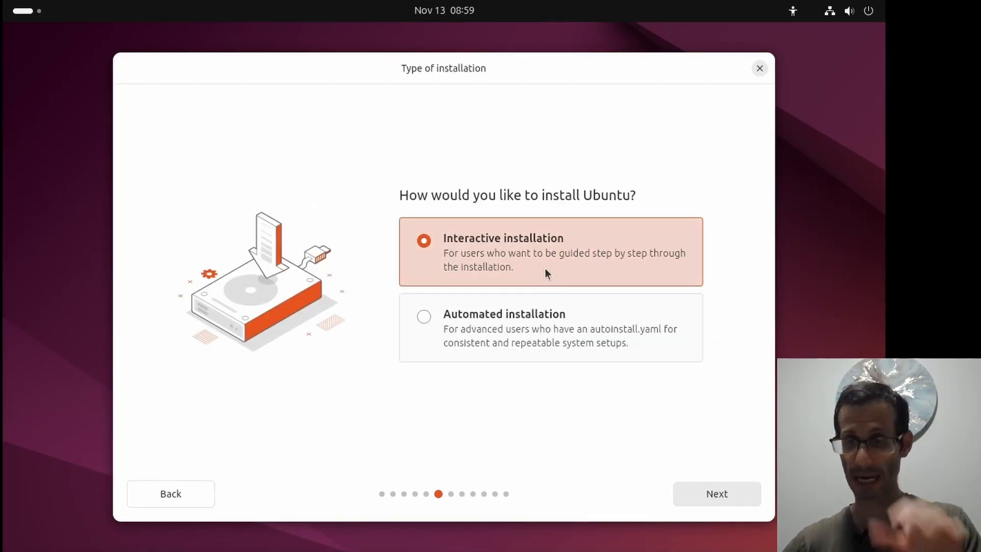
pyautogui.click(735, 495)
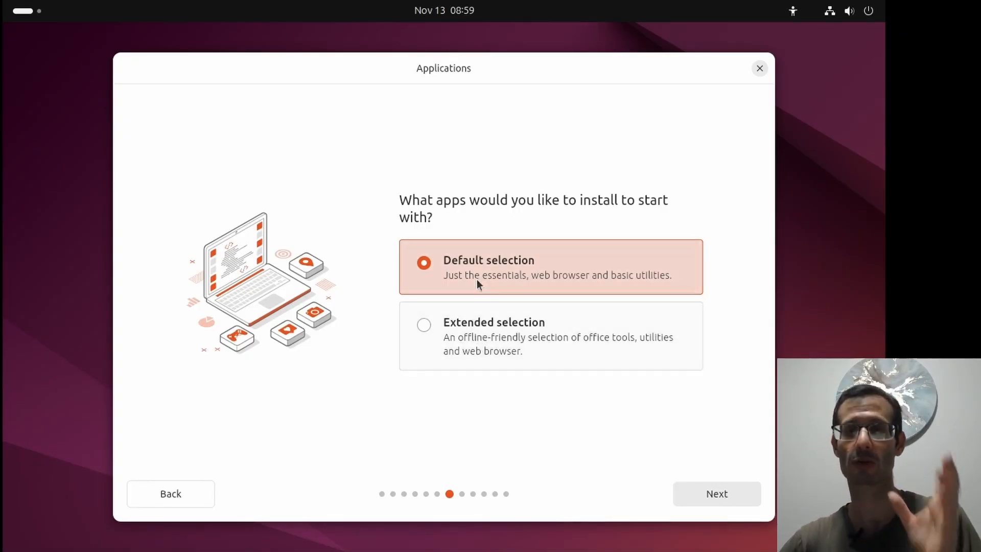
pyautogui.click(704, 493)
pyautogui.click(425, 287)
# - Also tick support for additional media formats and confirm the proprietary software choices
pyautogui.click(423, 349)
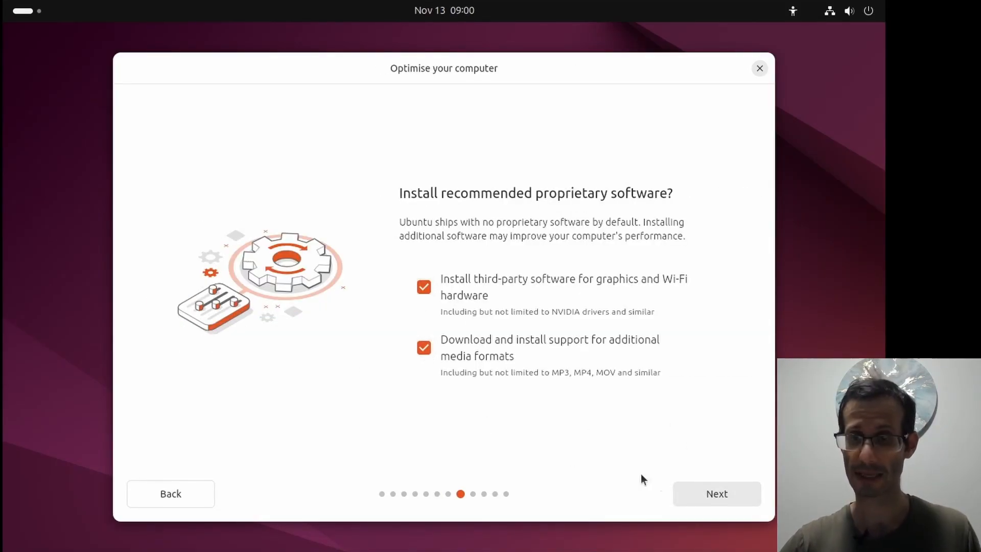
pyautogui.click(683, 492)
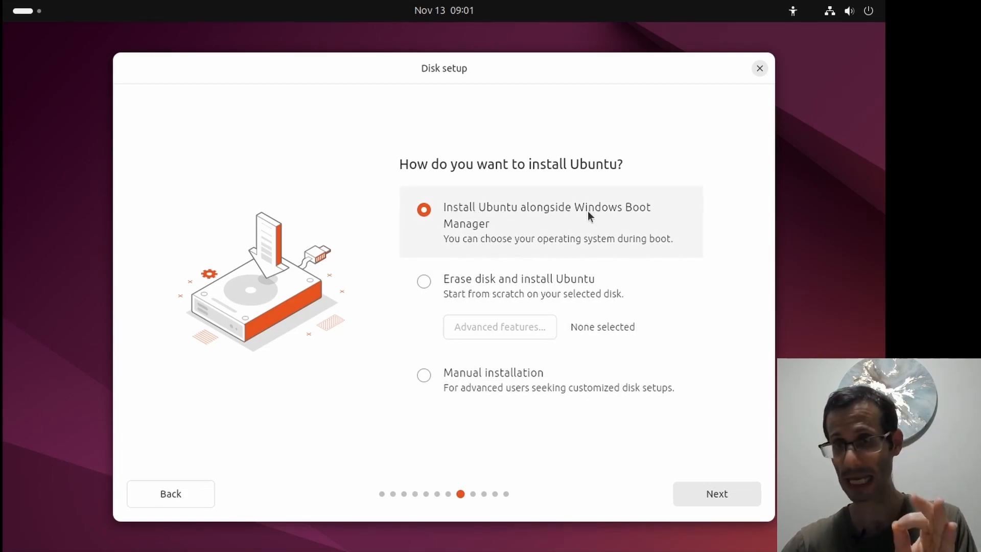
# - Install alongside Windows Boot Manager, then enter your name, computer name Ubuntu-dual and a password
pyautogui.click(698, 499)
pyautogui.write('Matan')
pyautogui.press('Tab')
pyautogui.write('U')
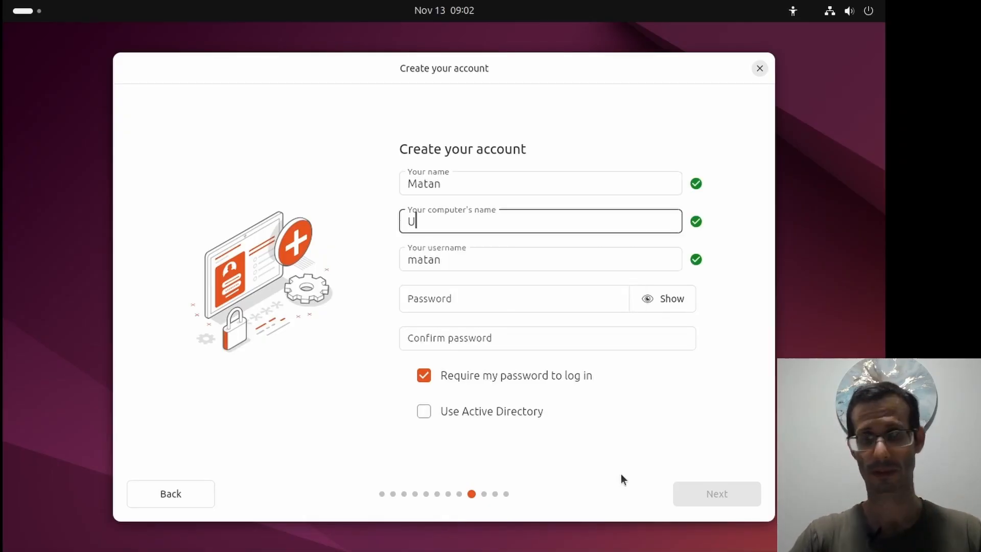
pyautogui.write('buntu-dual')
pyautogui.press('Tab')
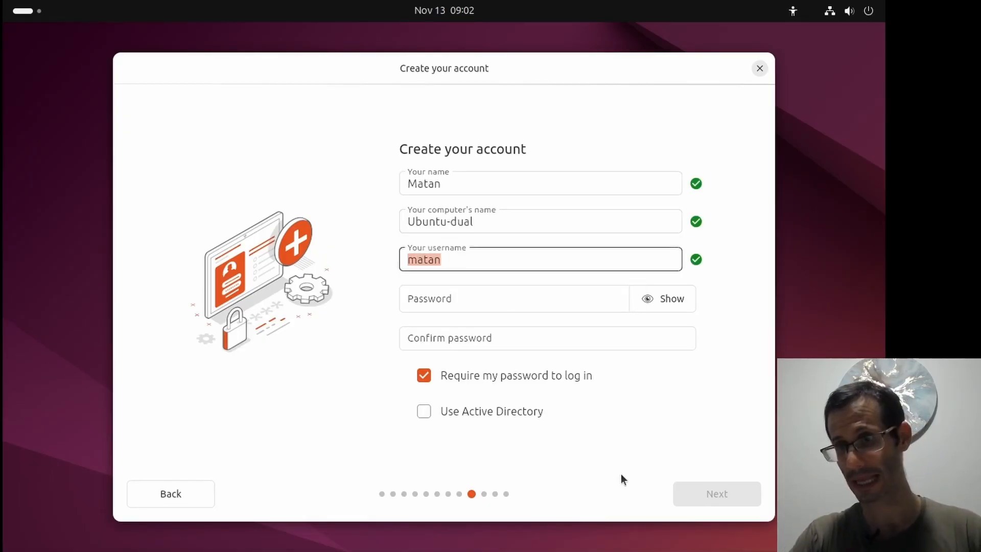
pyautogui.press('Tab')
pyautogui.write('1234')
pyautogui.press('Tab')
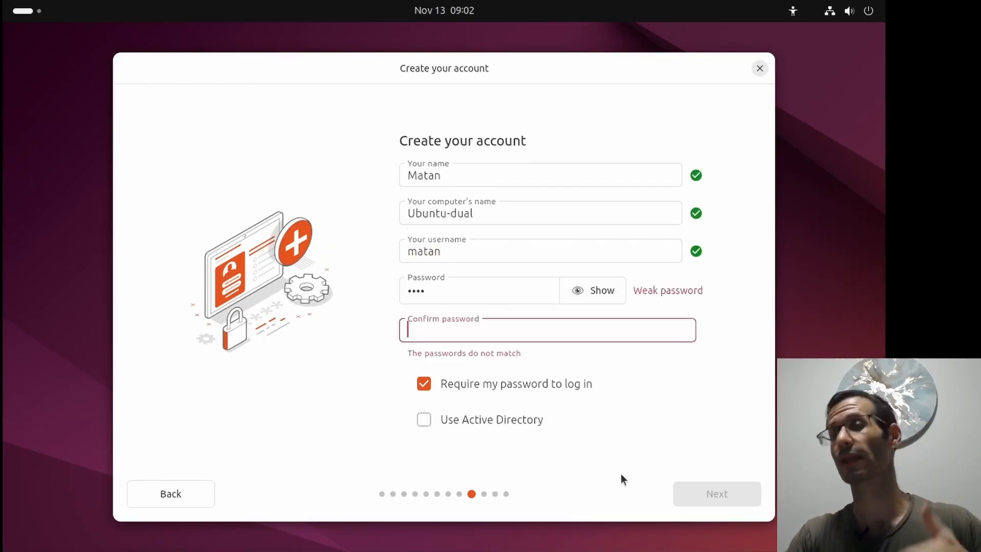
pyautogui.write('1234')
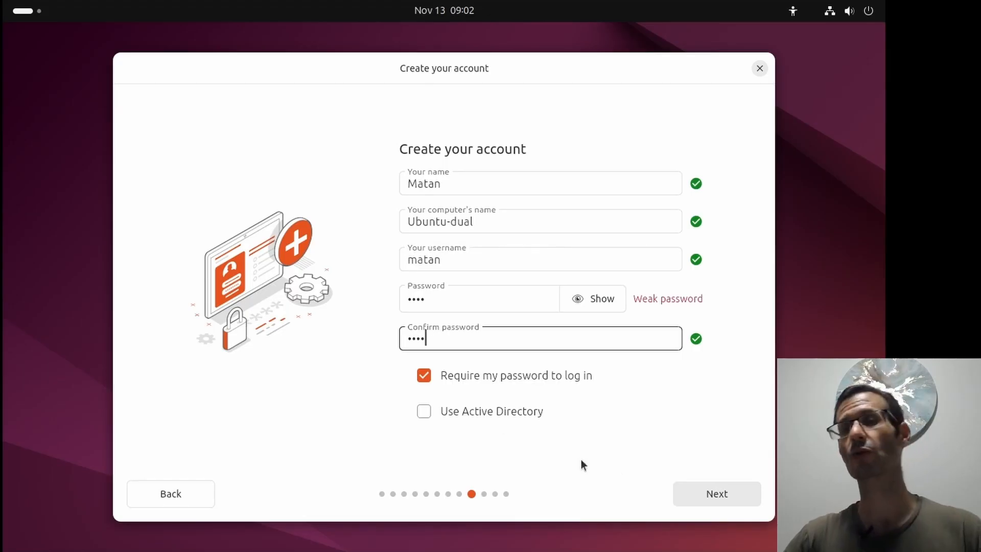
# - Turn off the login password requirement, confirm the account, and accept the Asia/Manila timezone
pyautogui.click(422, 379)
pyautogui.click(677, 488)
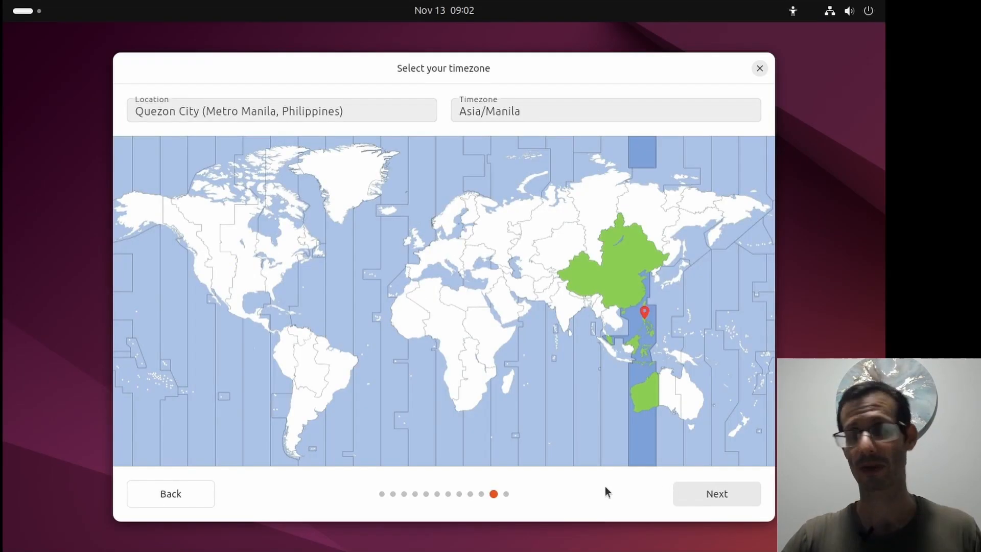
pyautogui.click(692, 493)
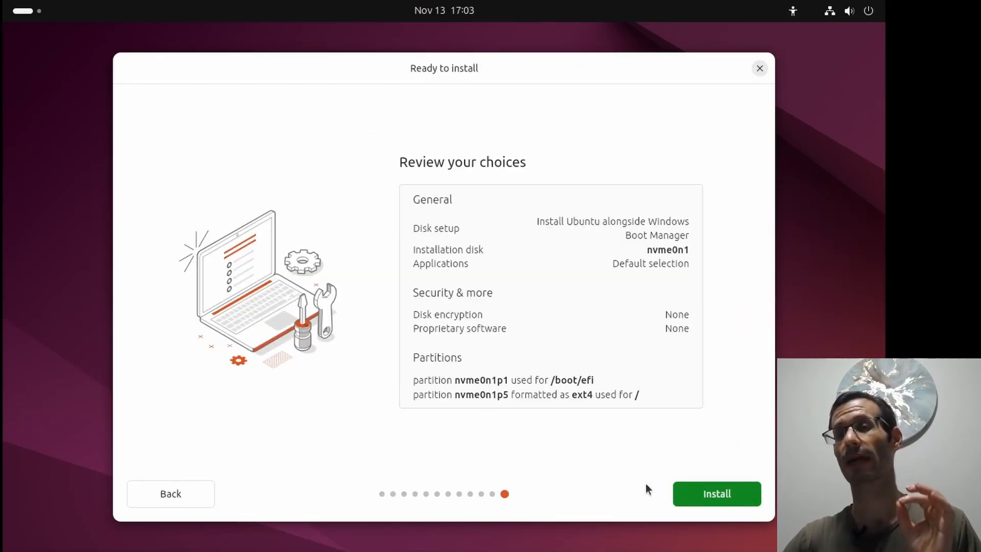
# - Start installing Ubuntu 24.04.3 LTS from the Ready to install review and let it finish
pyautogui.click(693, 492)
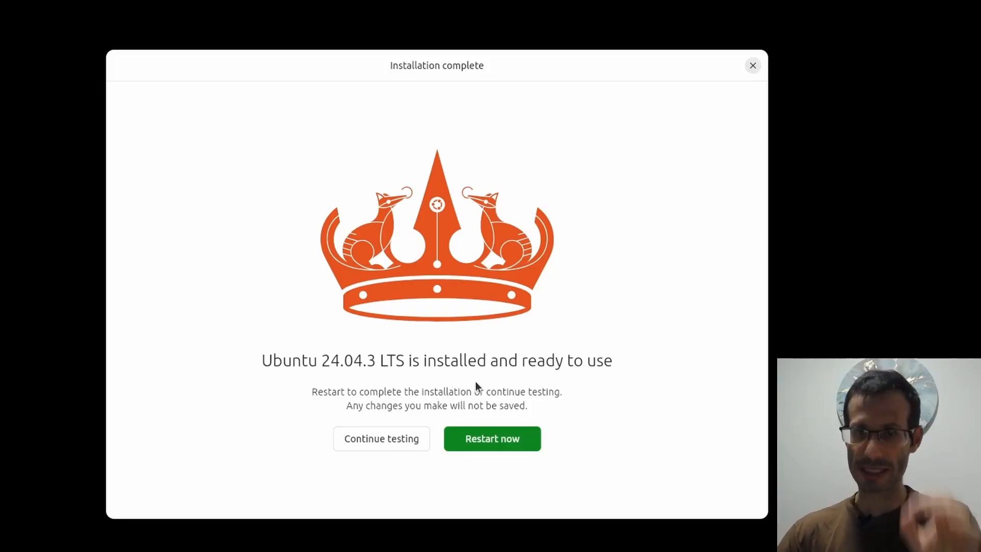
# - Restart, check that GRUB lists Ubuntu and Windows Boot Manager, then boot into Ubuntu
pyautogui.click(490, 443)
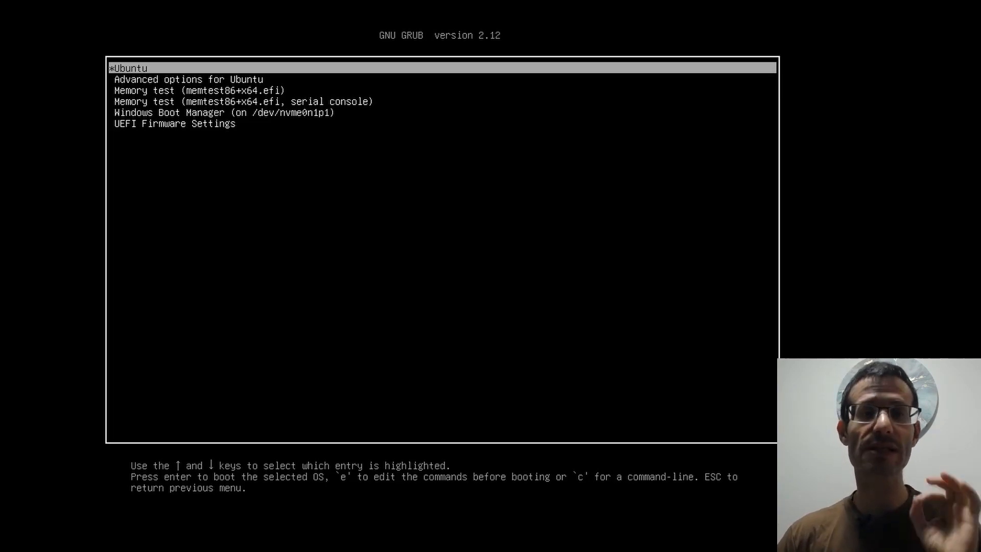
pyautogui.press('Down')
pyautogui.press('Up')
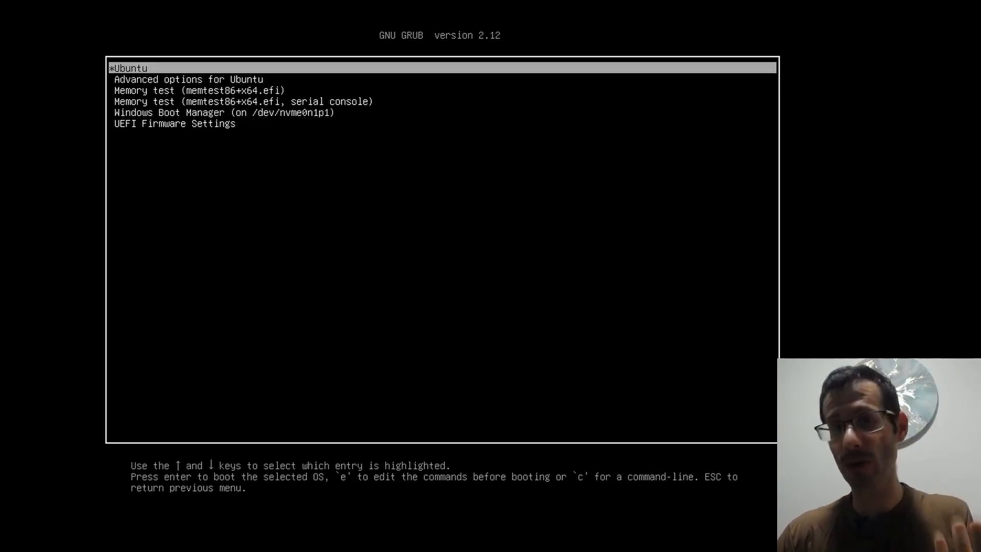
pyautogui.press('Down')
pyautogui.press('Down')
pyautogui.press('Down')
pyautogui.press('Down')
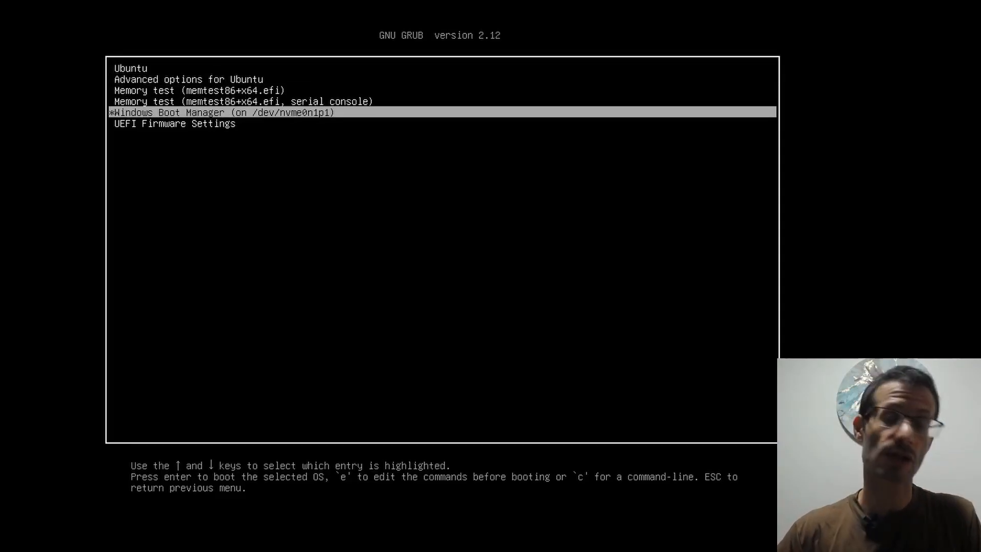
pyautogui.press('Up')
pyautogui.press('Up')
pyautogui.press('Up')
pyautogui.press('Up')
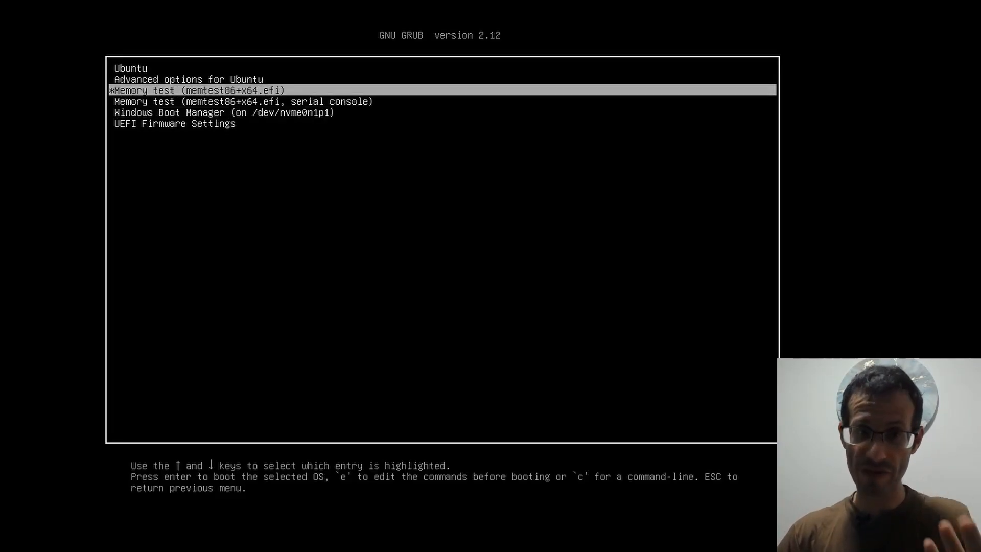
pyautogui.press('Return')
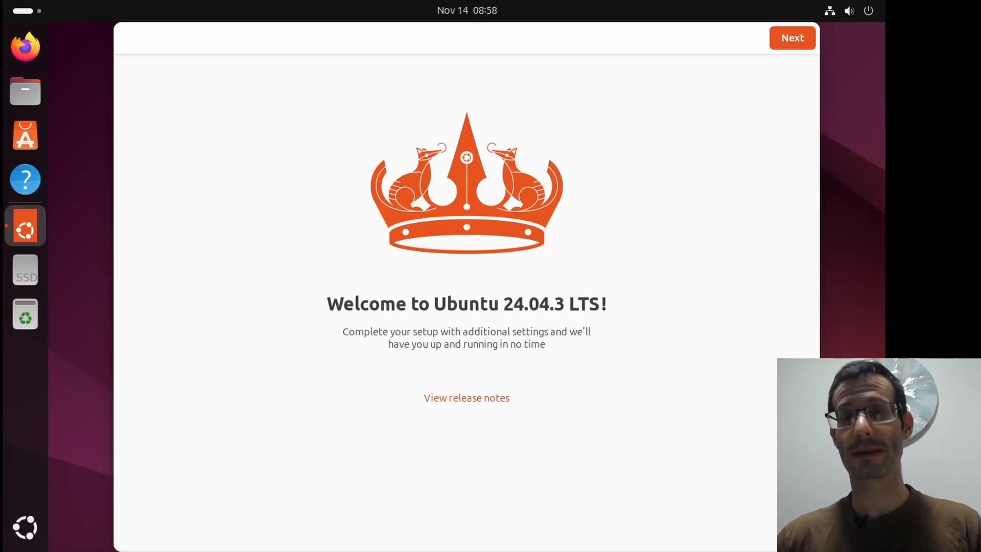
# - Complete the Ubuntu welcome setup, skipping Ubuntu Pro
pyautogui.click(790, 40)
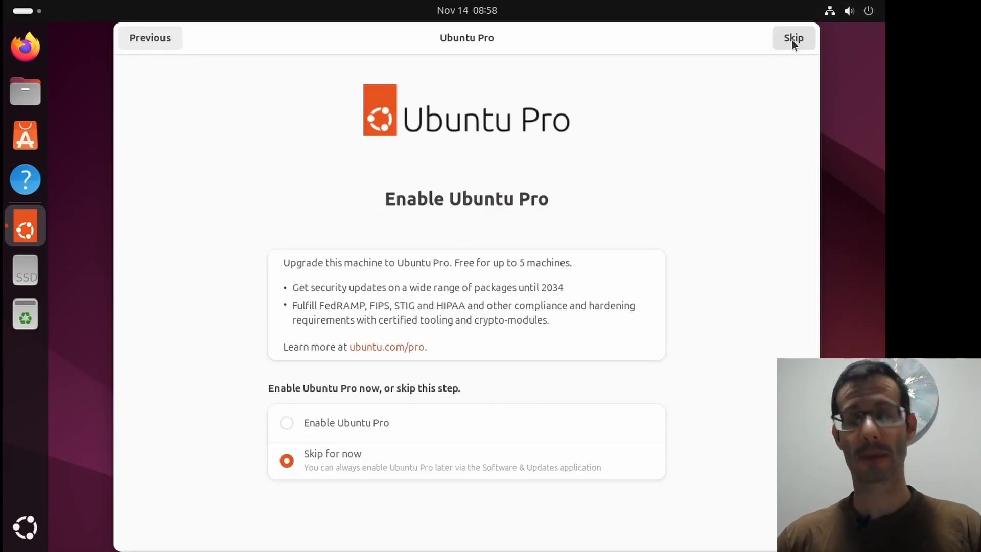
pyautogui.click(792, 40)
pyautogui.click(792, 40)
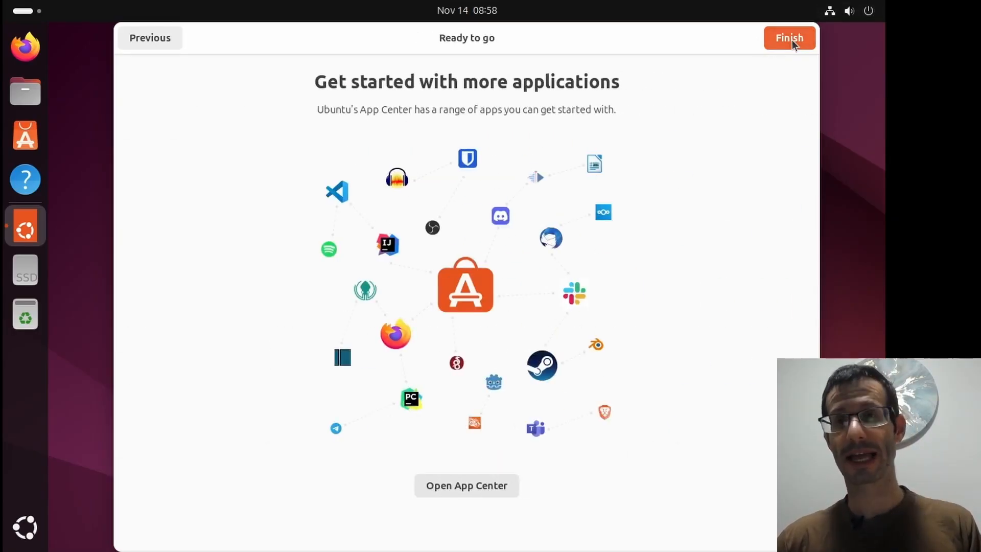
pyautogui.click(792, 39)
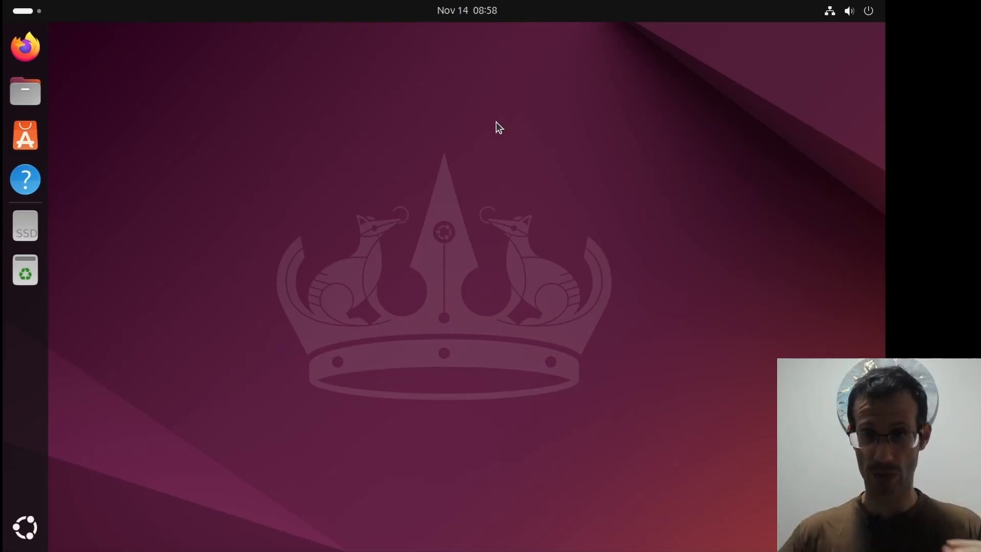
# - Restart Ubuntu and boot Windows Boot Manager from the GRUB menu
pyautogui.click(858, 12)
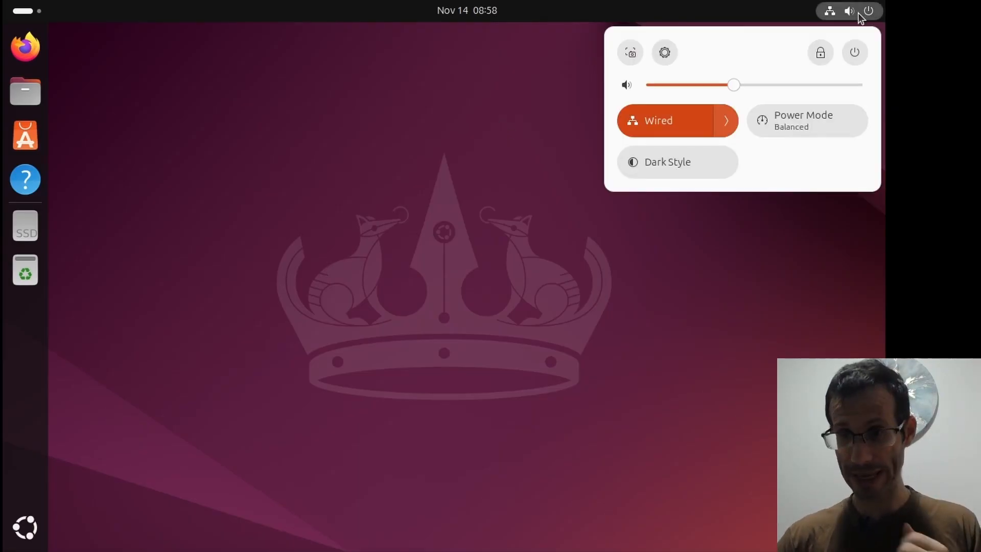
pyautogui.click(853, 54)
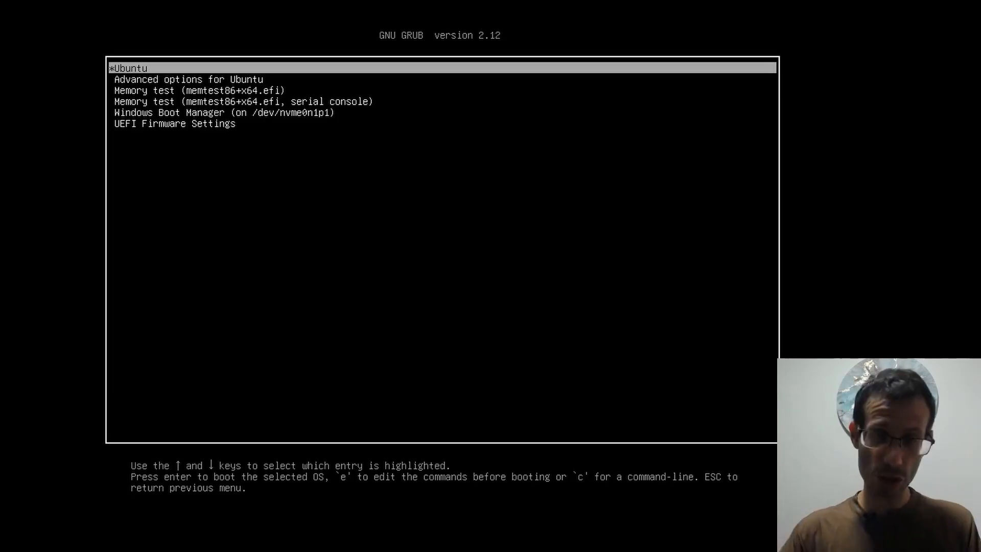
pyautogui.press('Down')
pyautogui.press('Down')
pyautogui.press('Down')
pyautogui.press('Down')
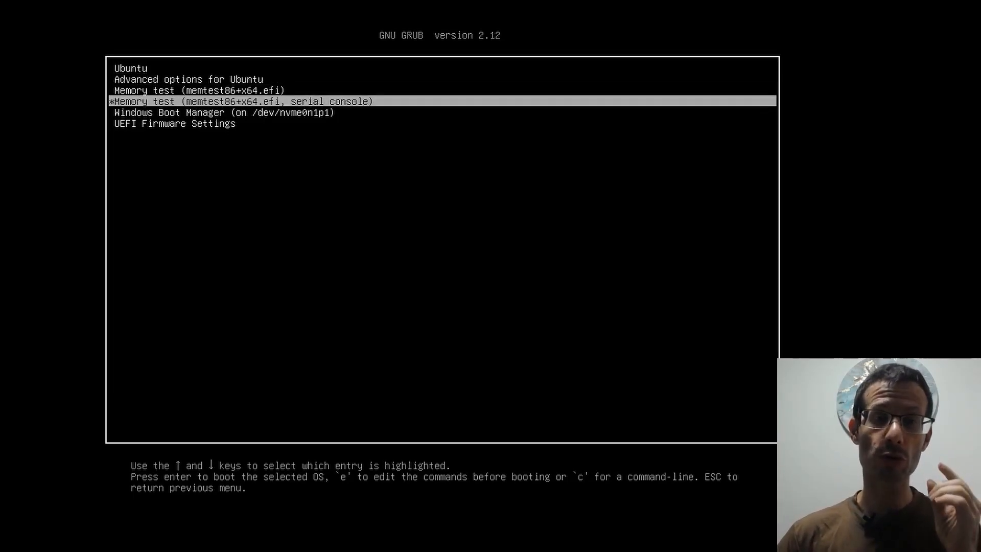
pyautogui.press('Return')
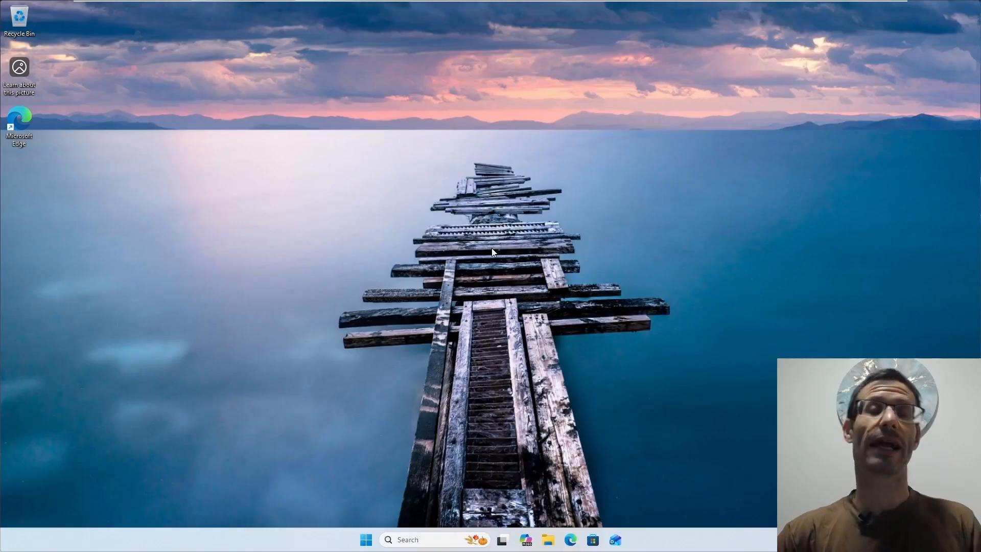